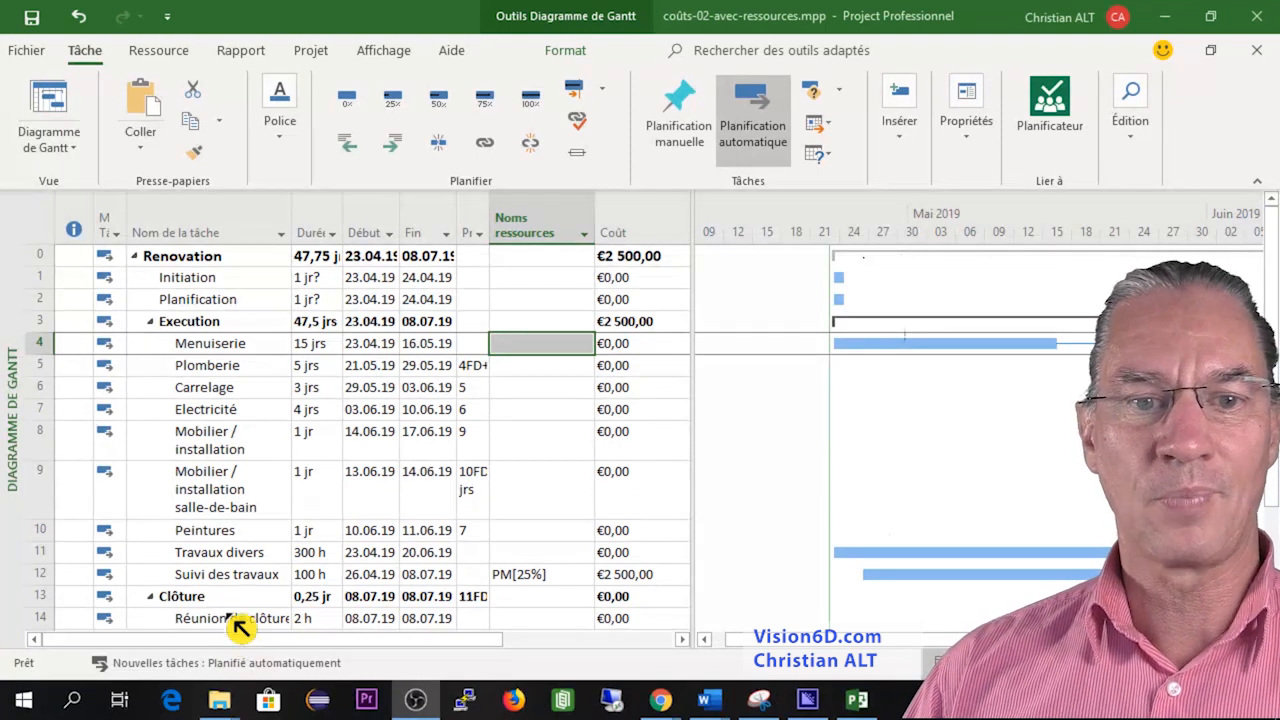
Review the Aide externe resource and its type in the resource sheet, and return to the Gantt chart.
left_click(72, 148)
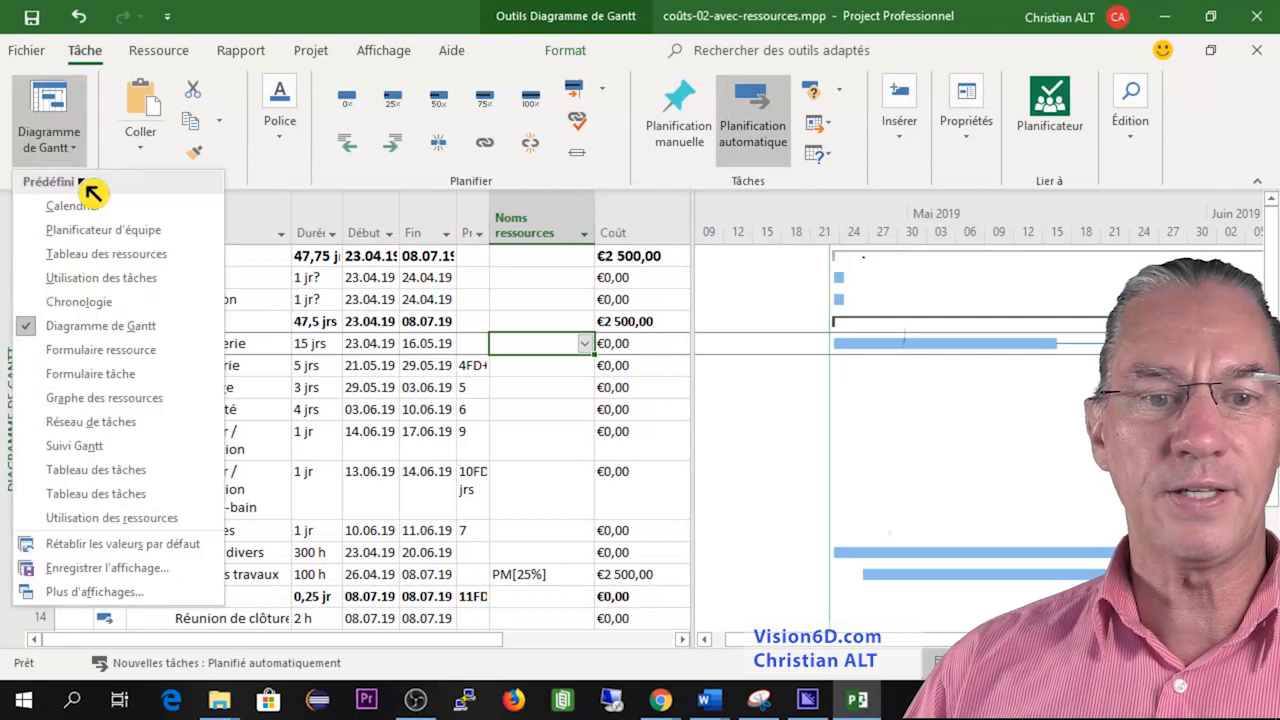
left_click(100, 254)
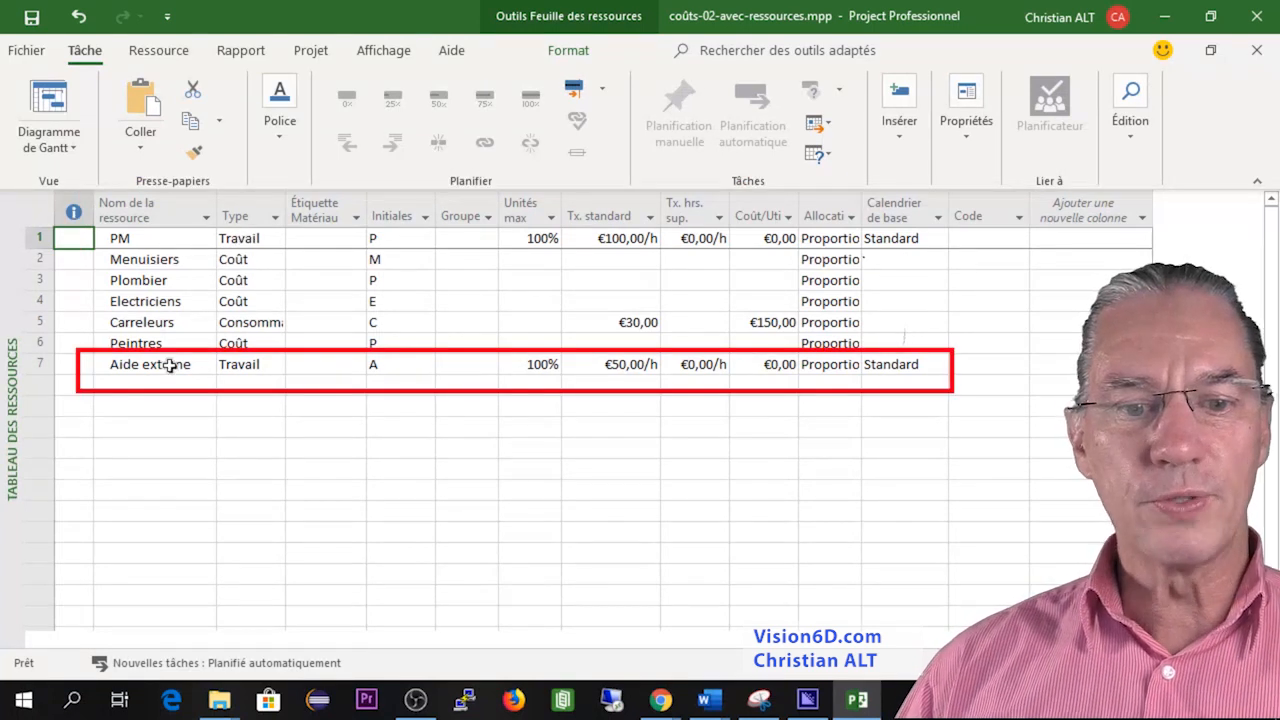
left_click(40, 364)
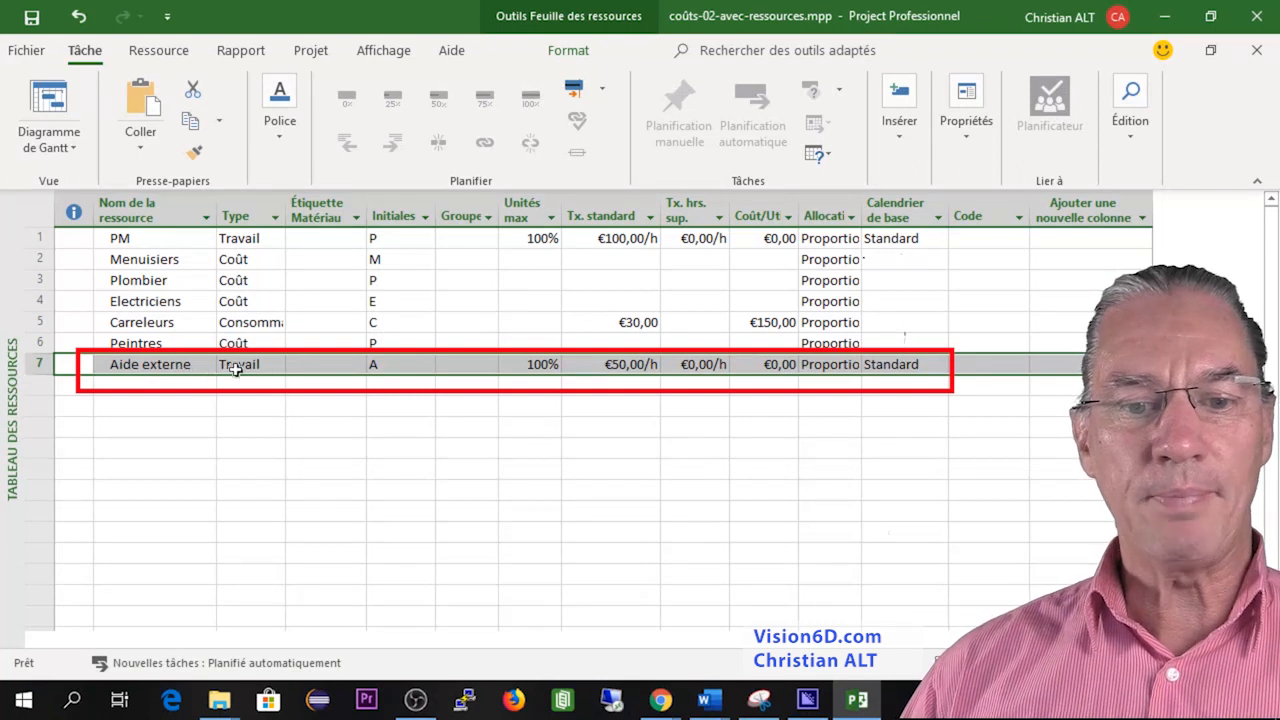
left_click(272, 366)
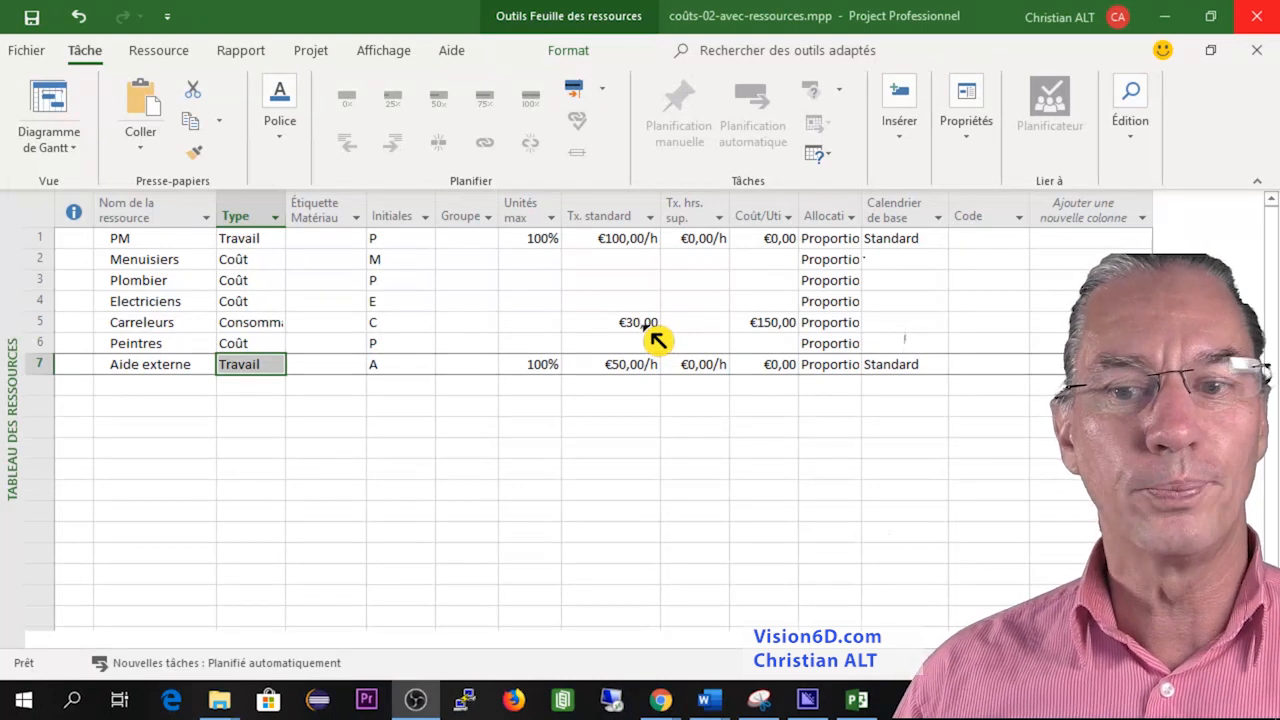
left_click(71, 112)
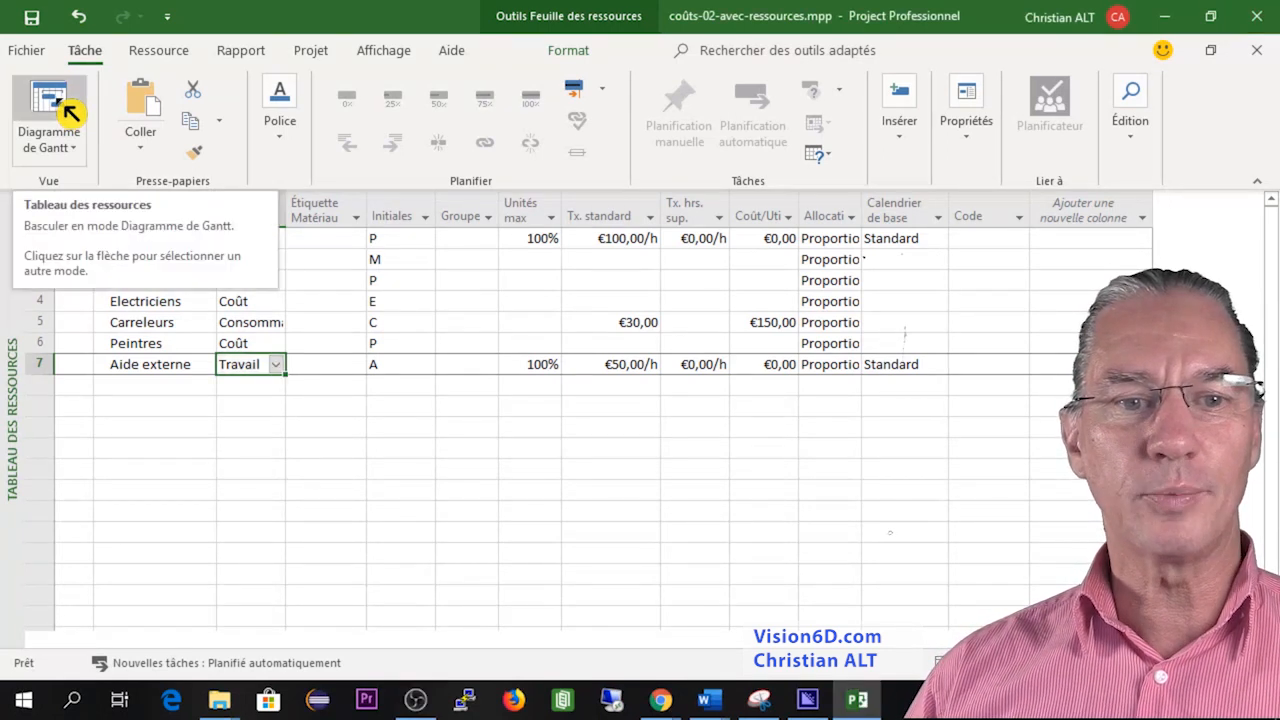
left_click(71, 112)
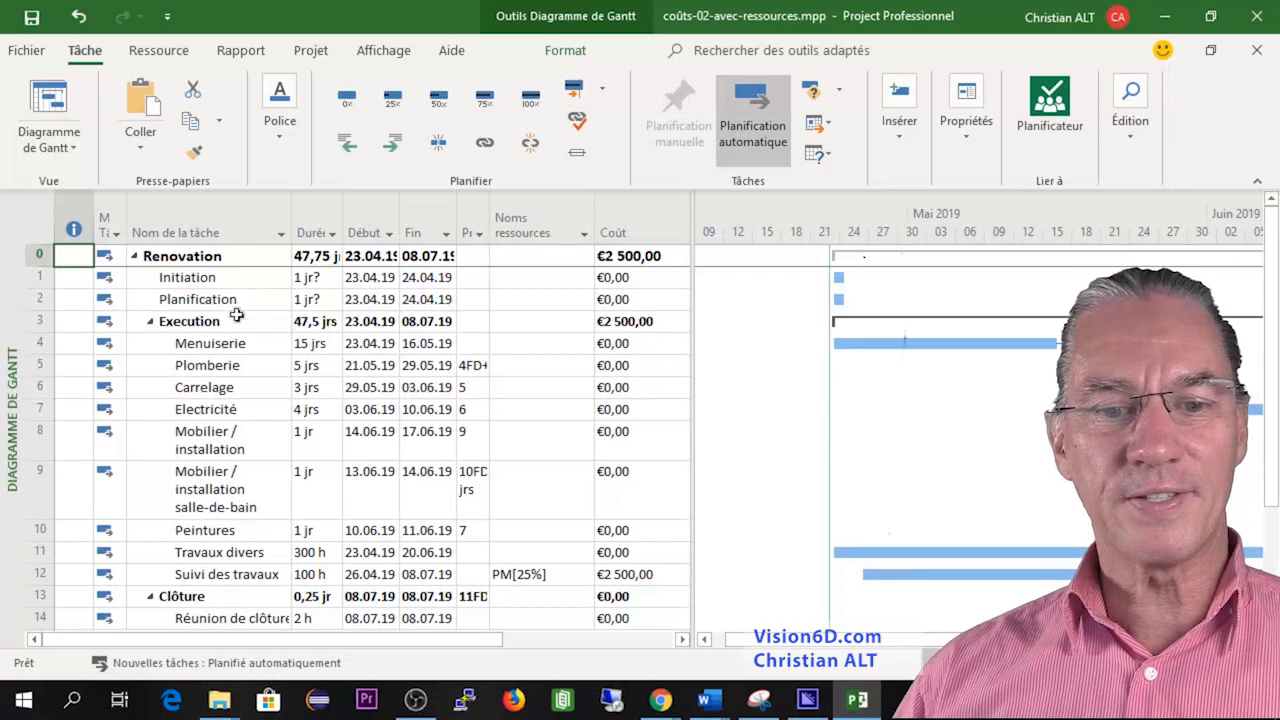
Assign the Carreleurs resource to the Carrelage task in its task information.
left_click(204, 392)
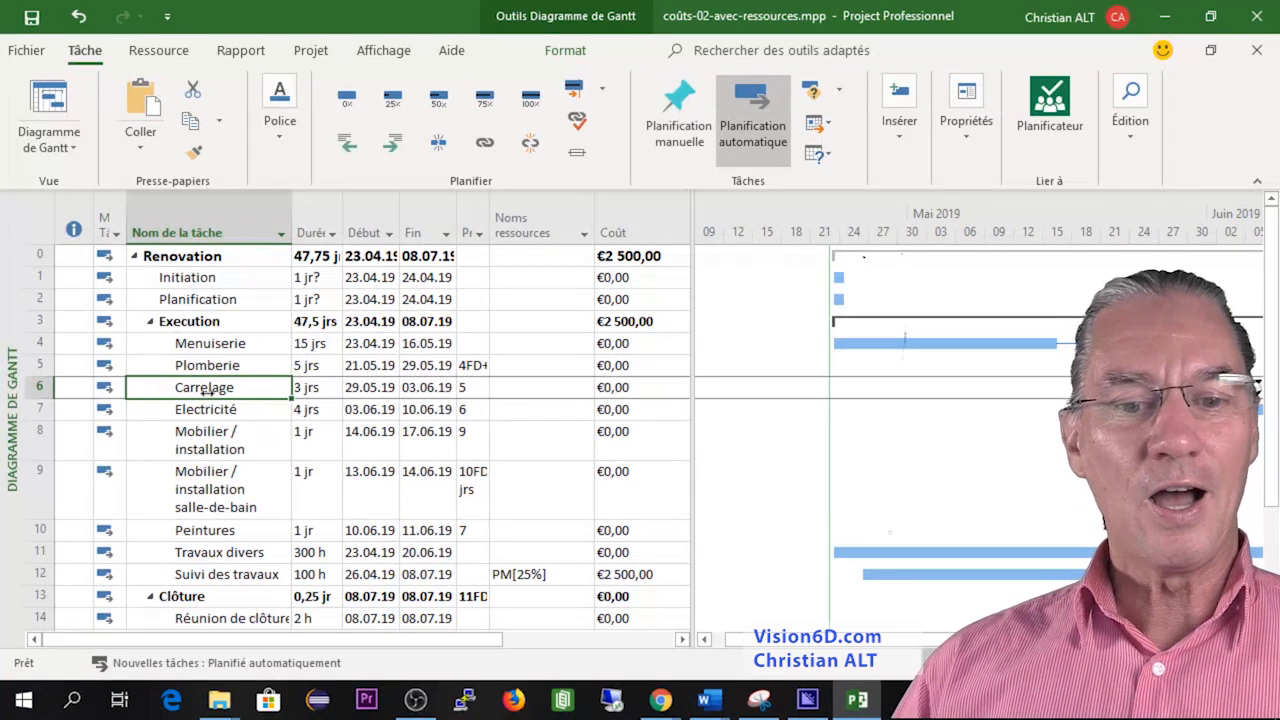
right_click(206, 392)
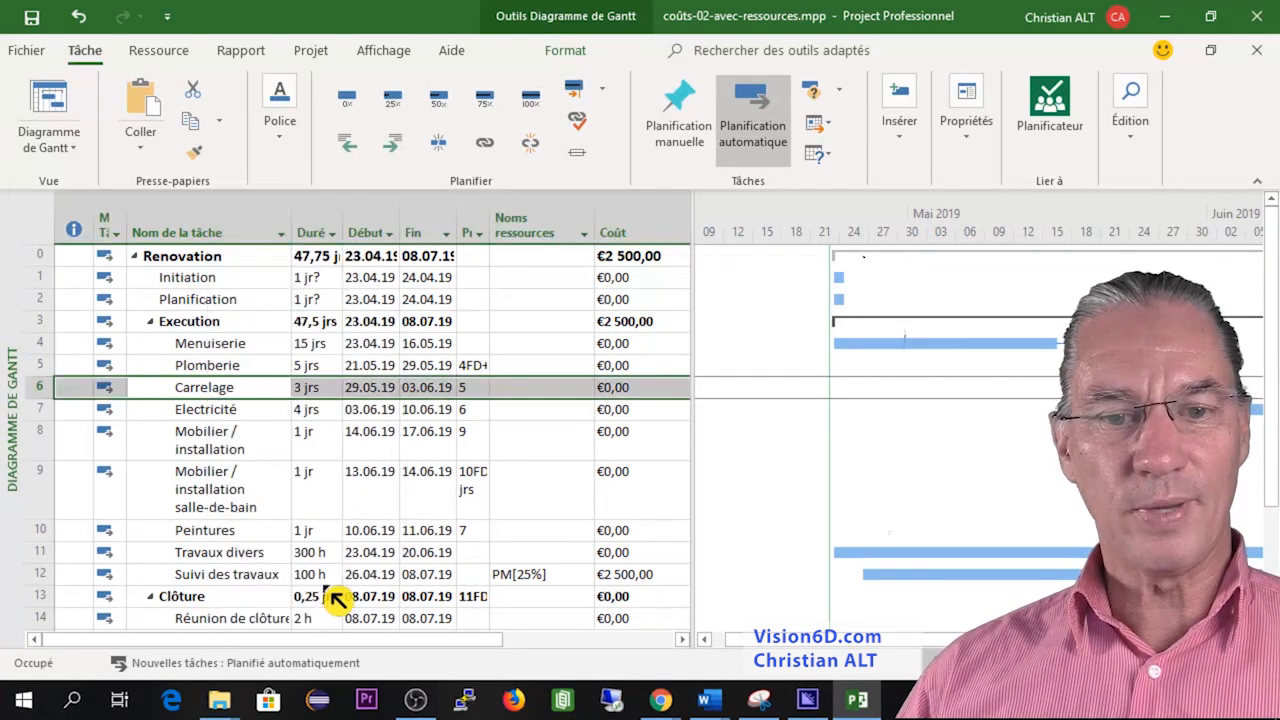
left_click(334, 594)
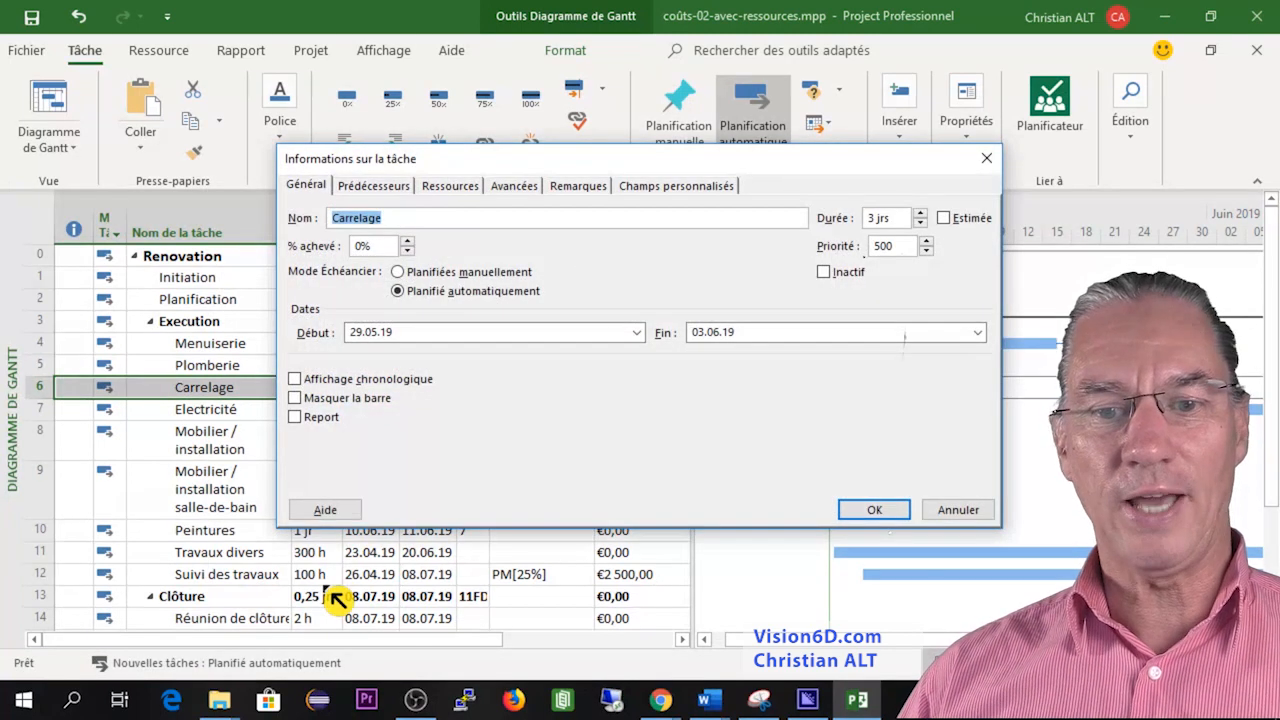
left_click(452, 185)
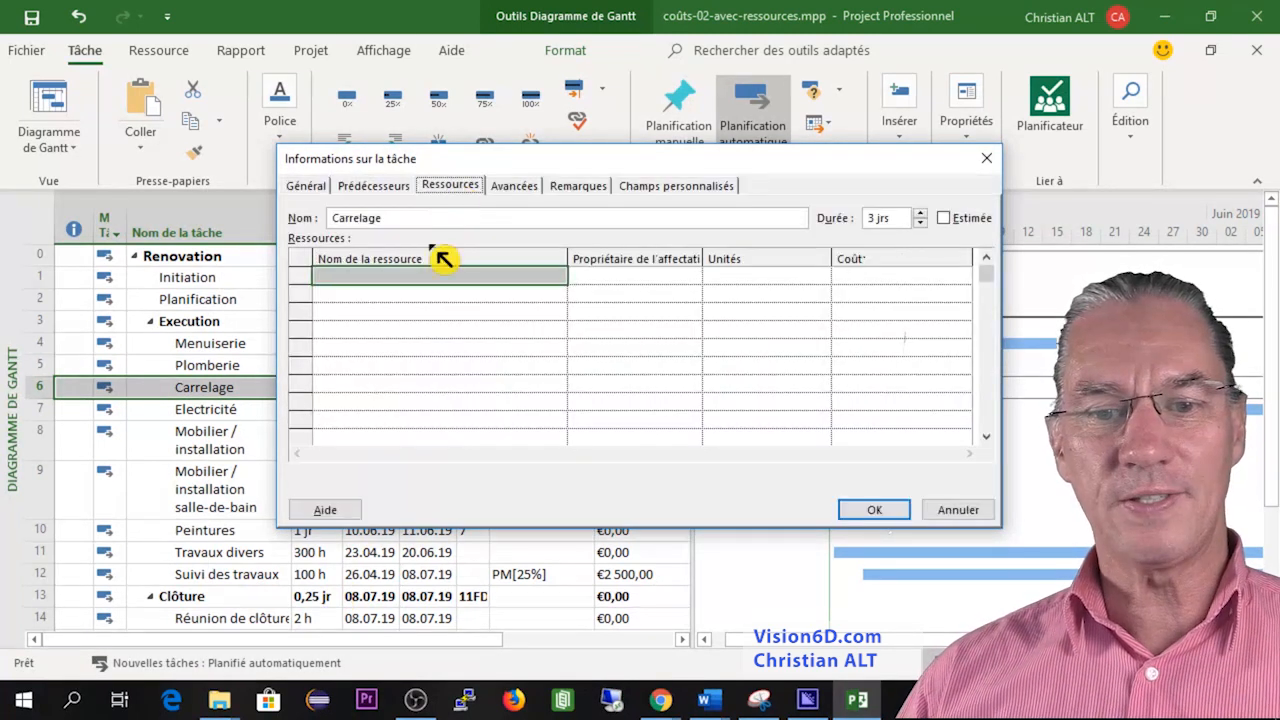
left_click(557, 277)
left_click(558, 277)
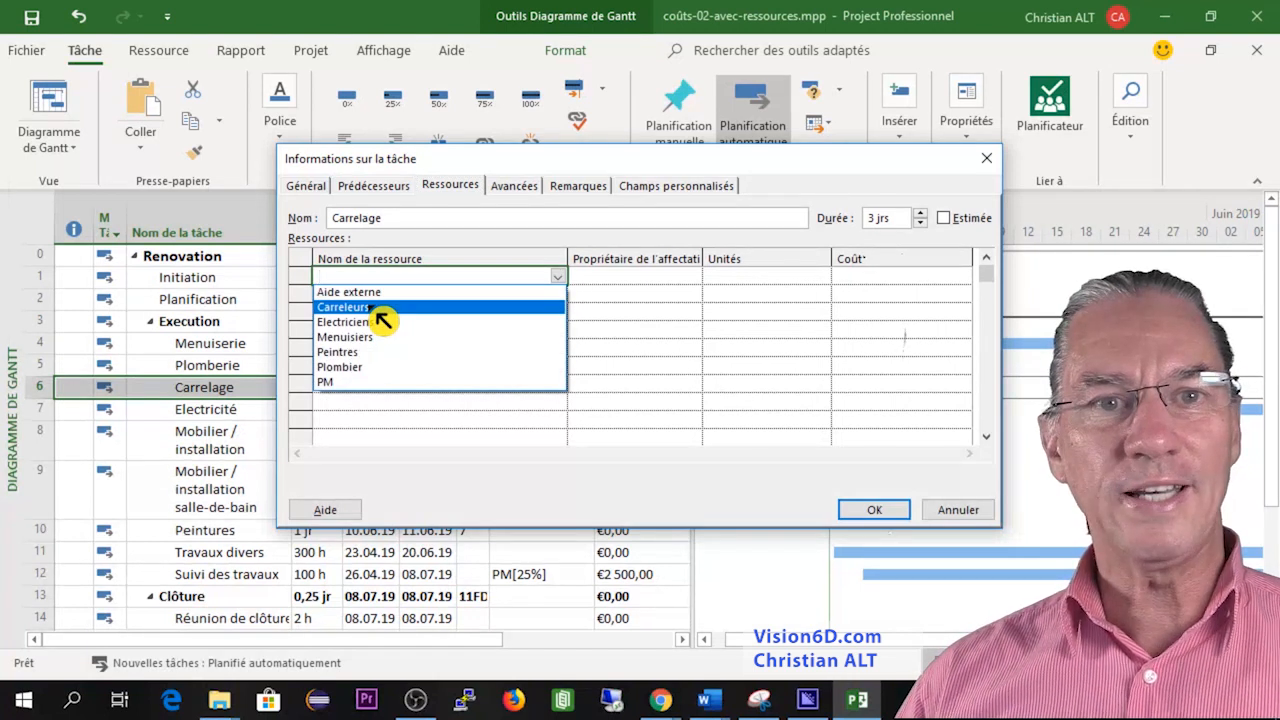
left_click(345, 307)
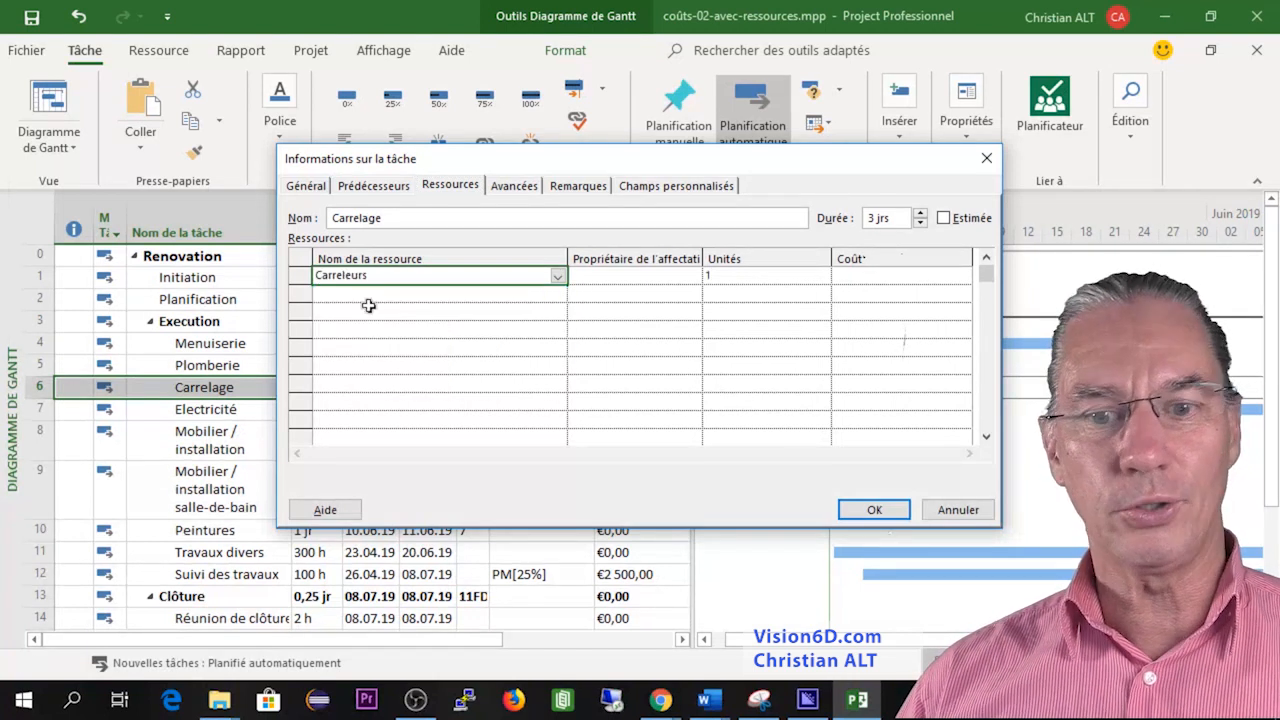
Set the Carreleurs assignment on the Carrelage task to 30 units and apply it.
left_click(721, 279)
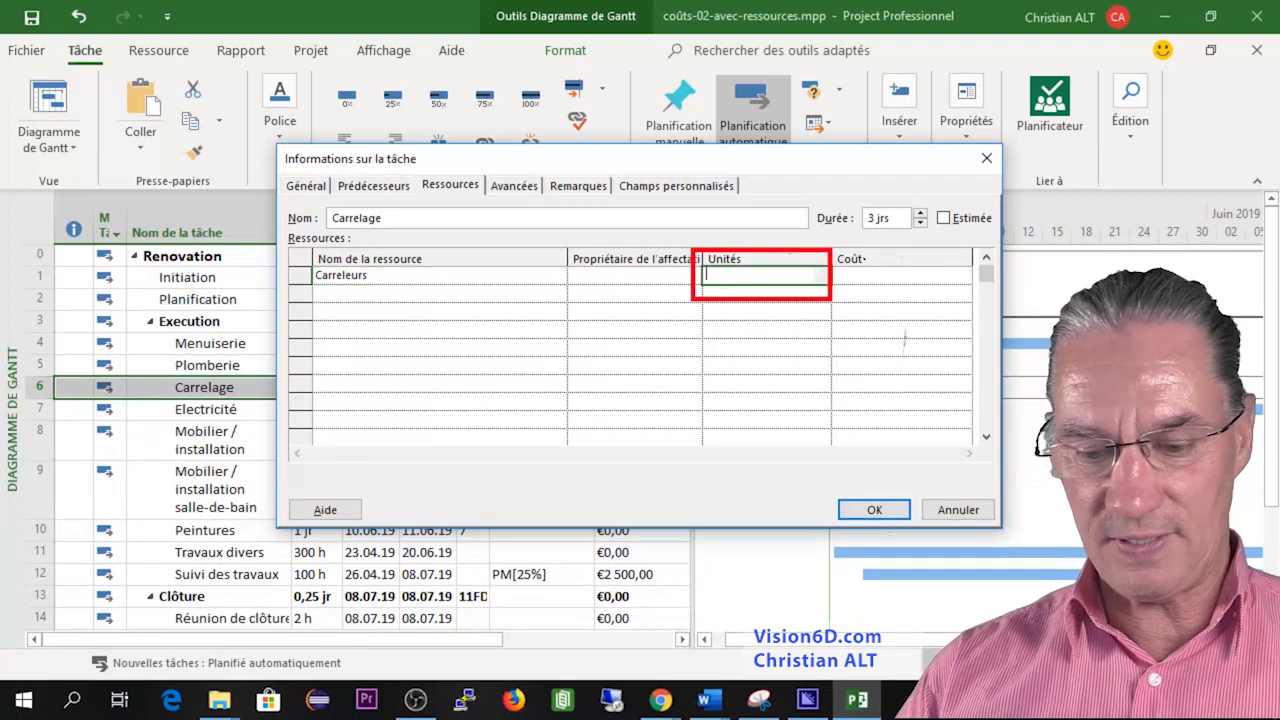
type("30")
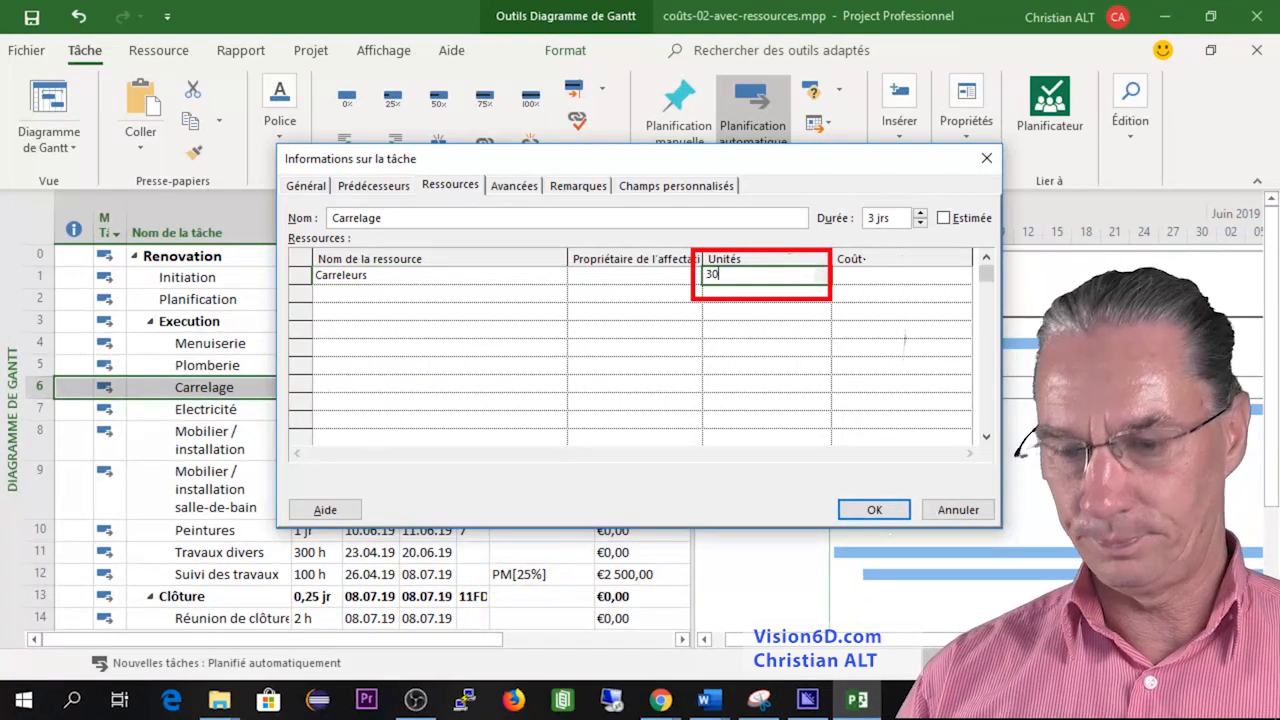
key("Return")
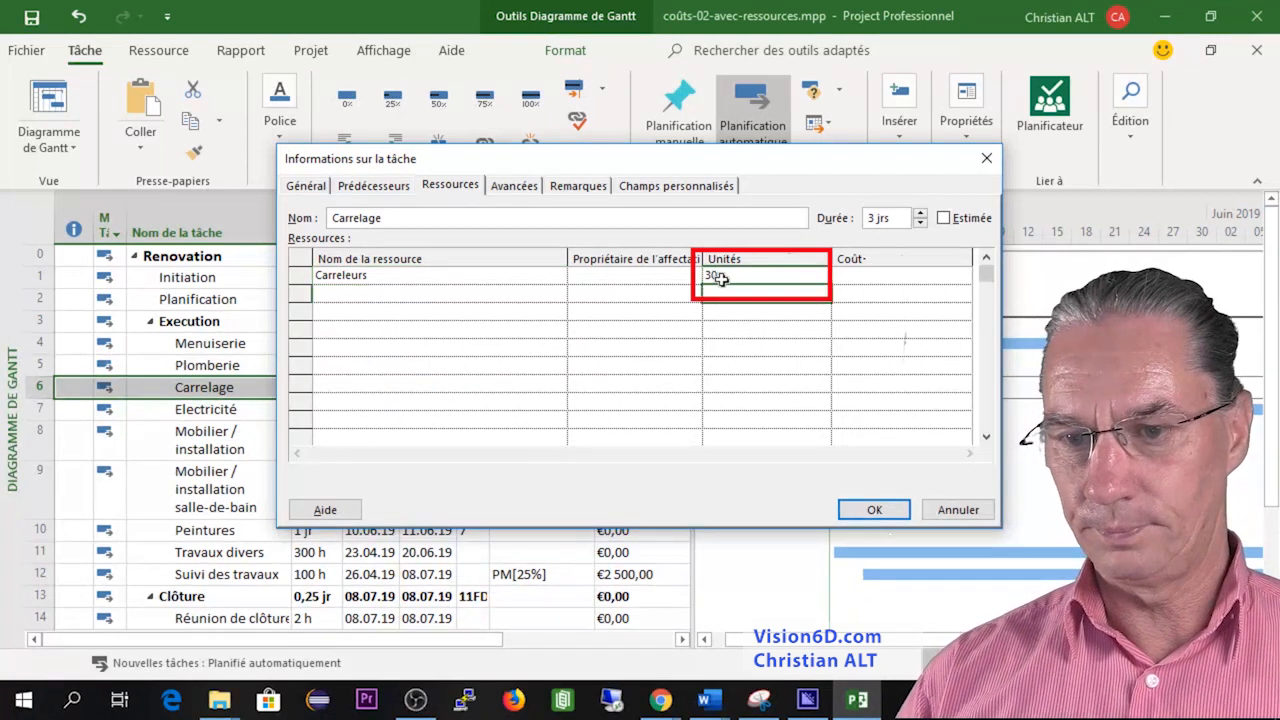
left_click(873, 510)
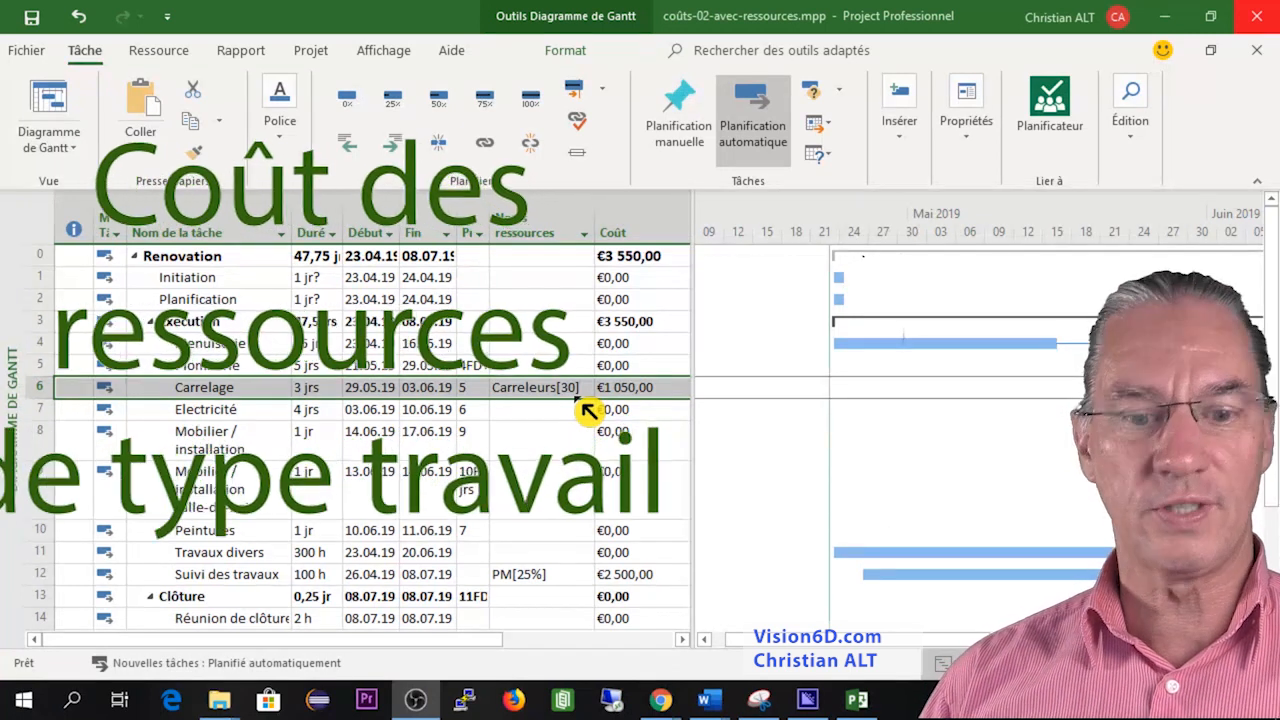
Assign the Aide externe resource to the Travaux divers task.
left_click(40, 552)
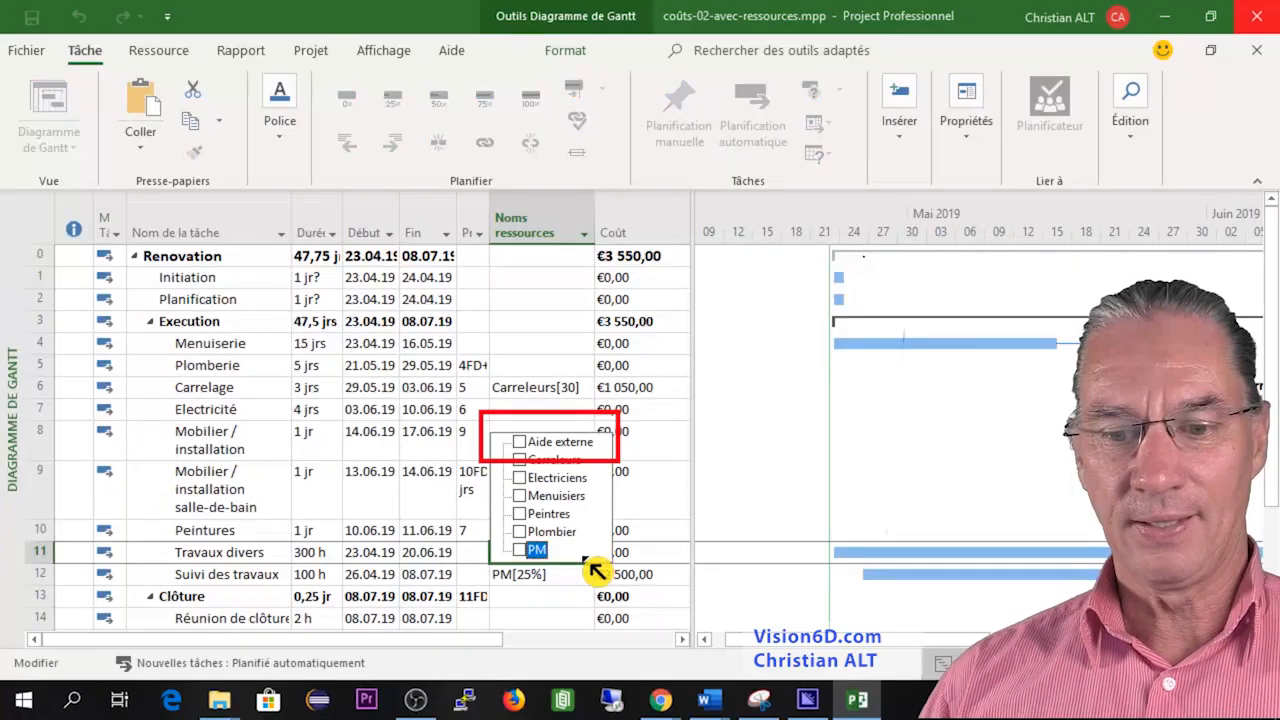
left_click(519, 442)
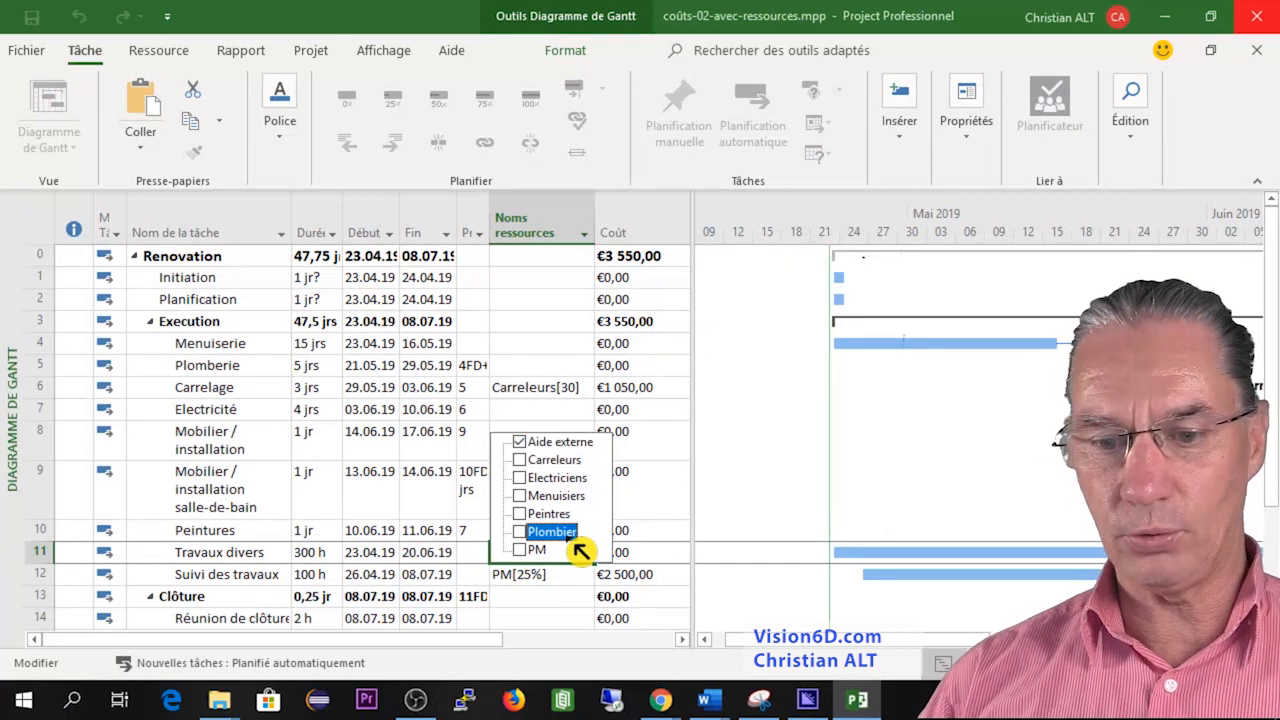
key("Return")
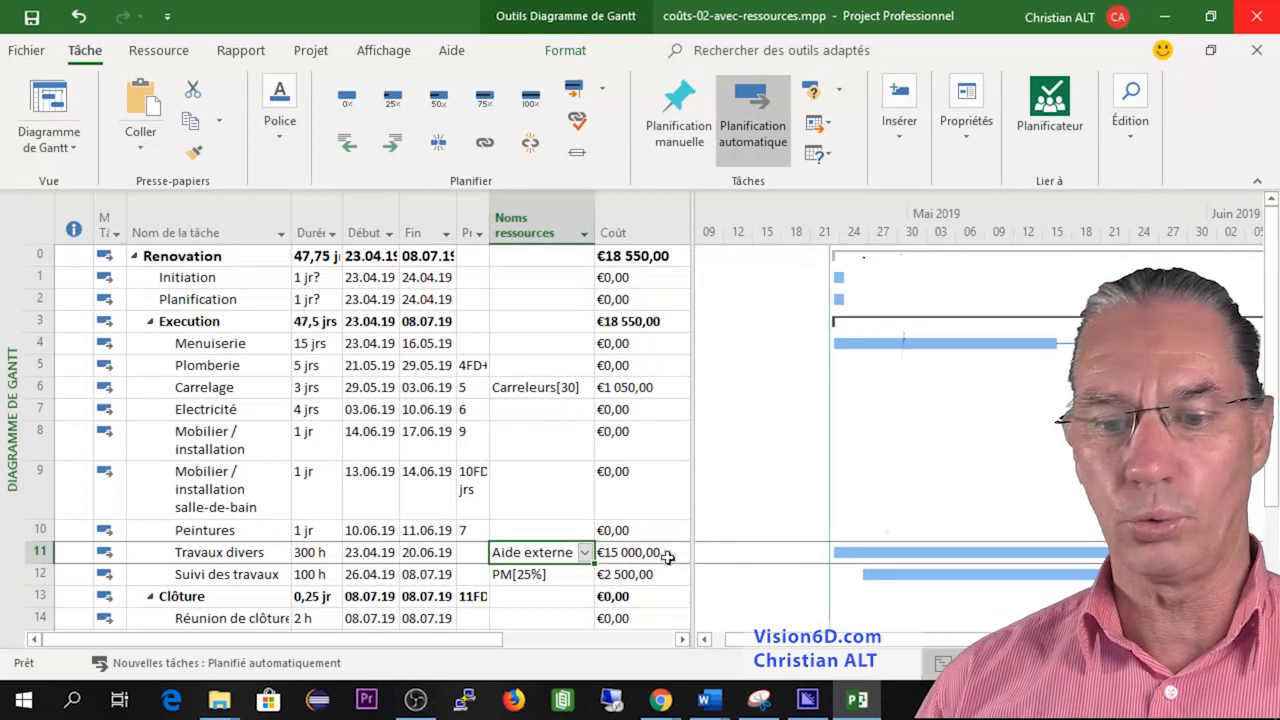
left_click(215, 575)
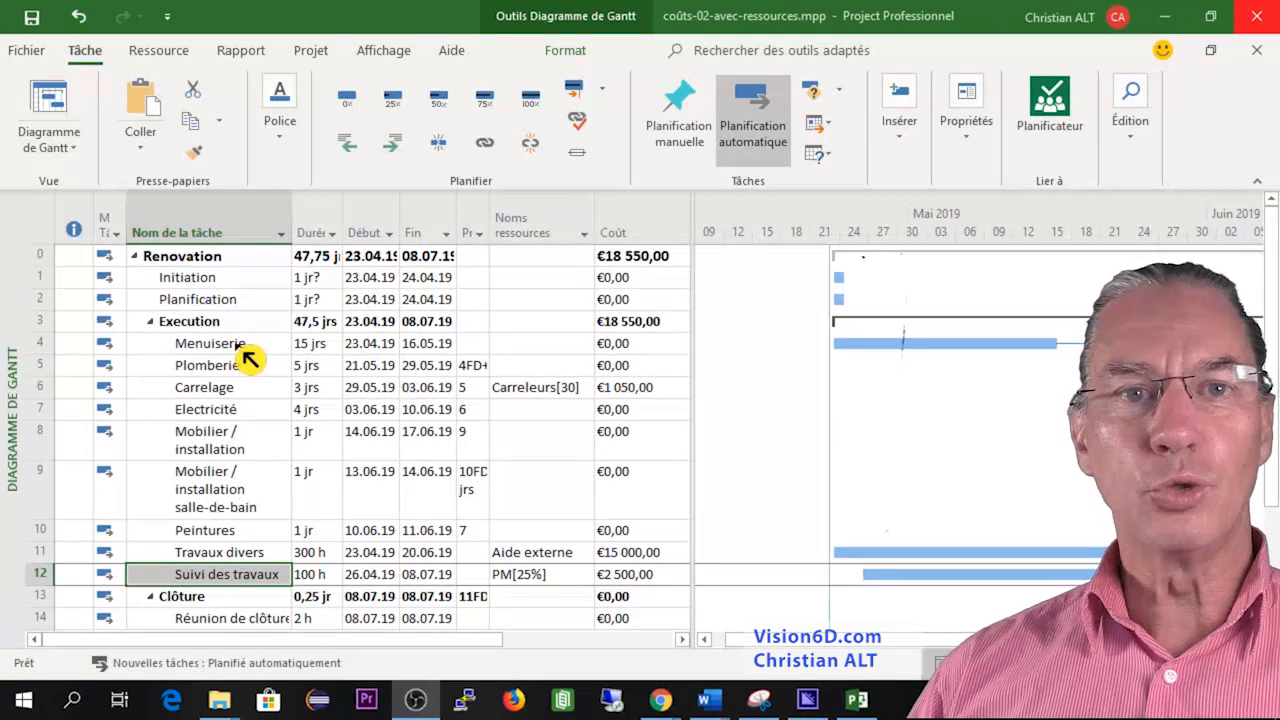
Enter a fixed cost of 15000 for the Menuiserie task directly in the task table.
left_click(632, 343)
left_click(636, 343)
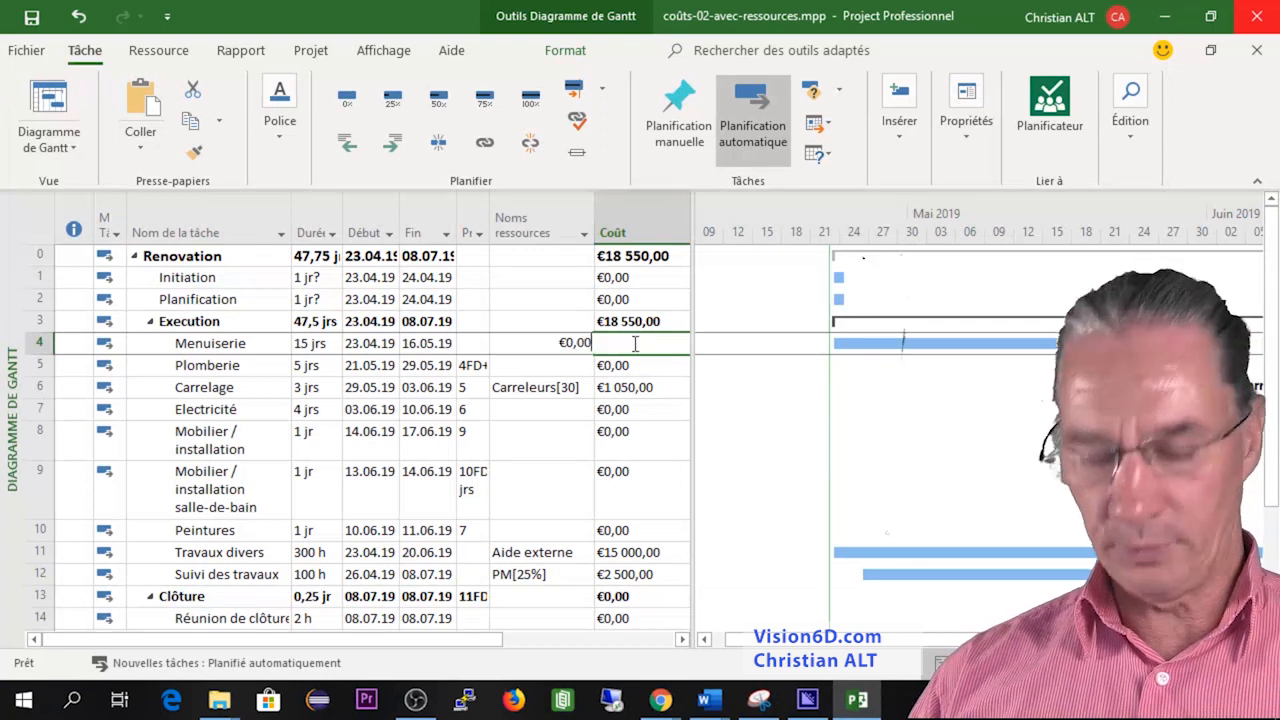
key("BackSpace")
key("BackSpace")
key("BackSpace")
key("BackSpace")
key("BackSpace")
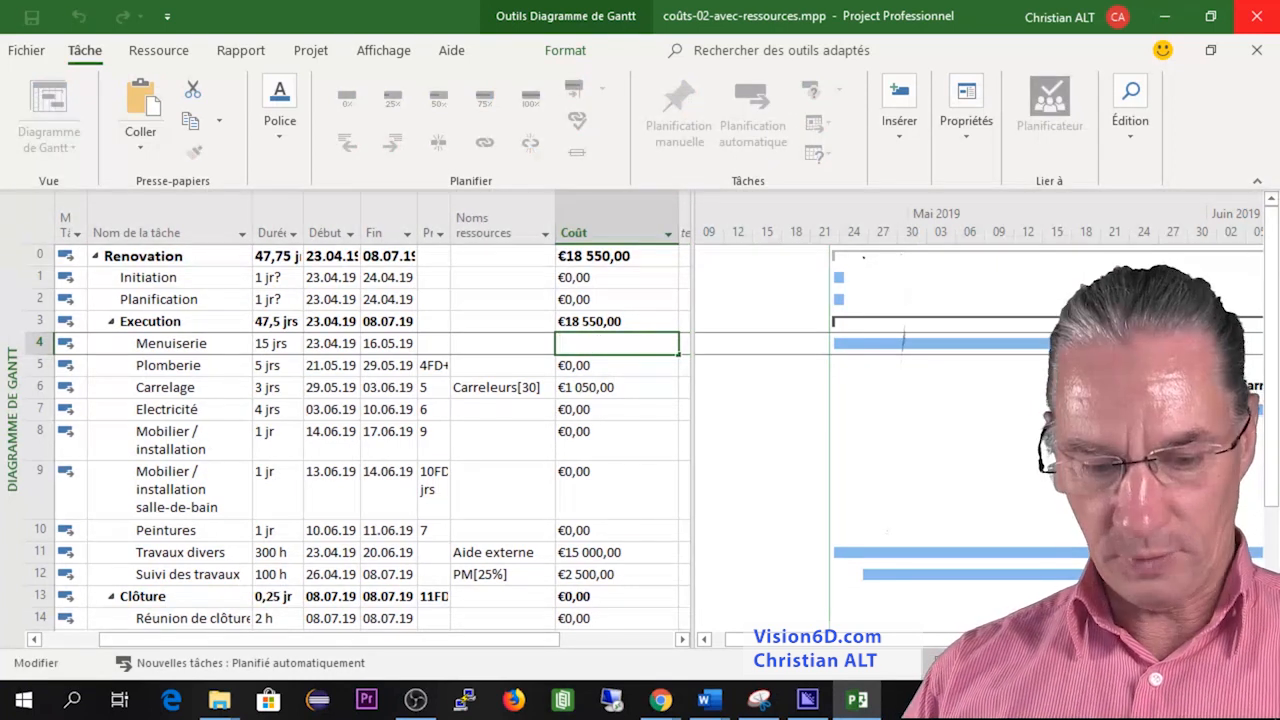
type("15000")
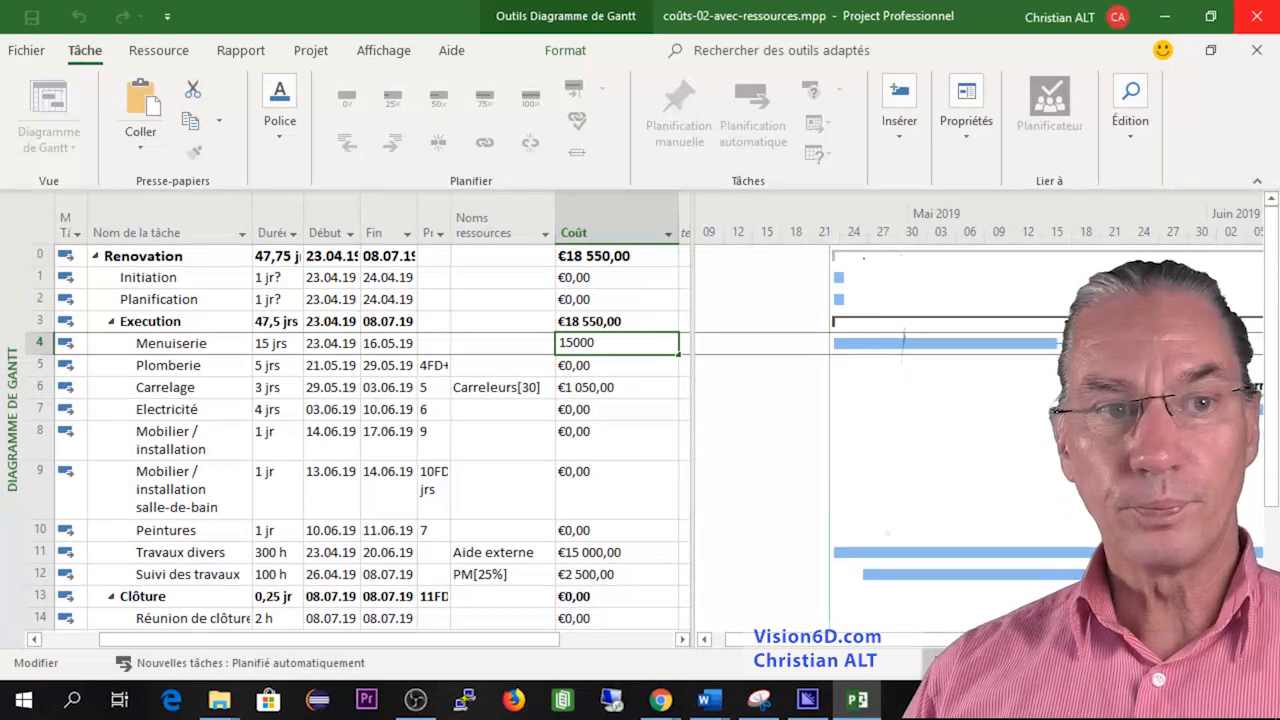
key("Return")
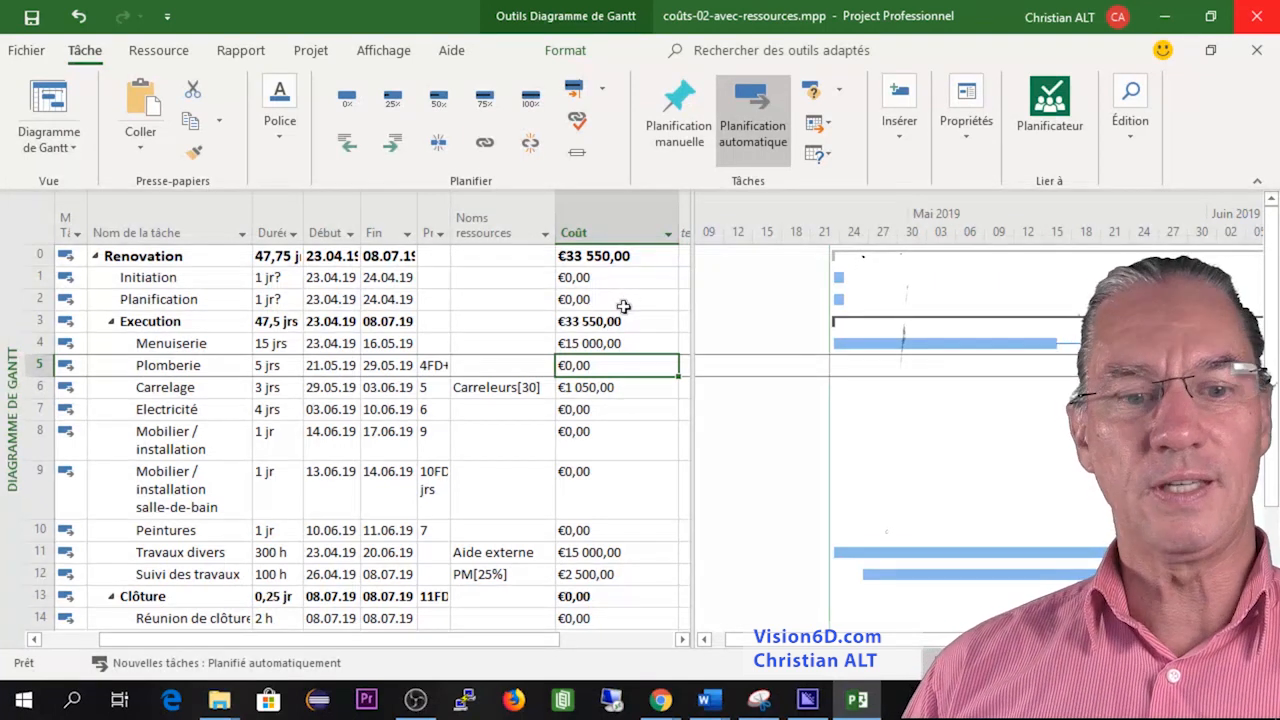
Assign the Plombier resource to the Plomberie task with a cost of 6000.
right_click(190, 368)
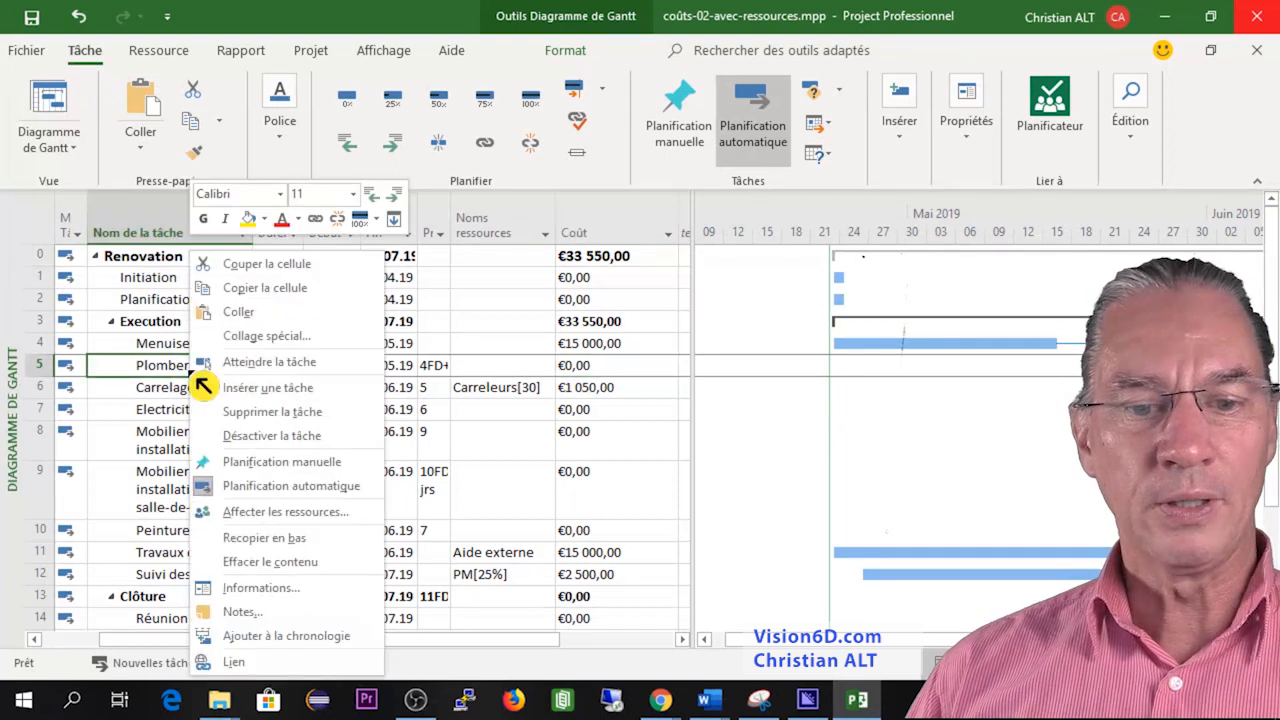
left_click(286, 590)
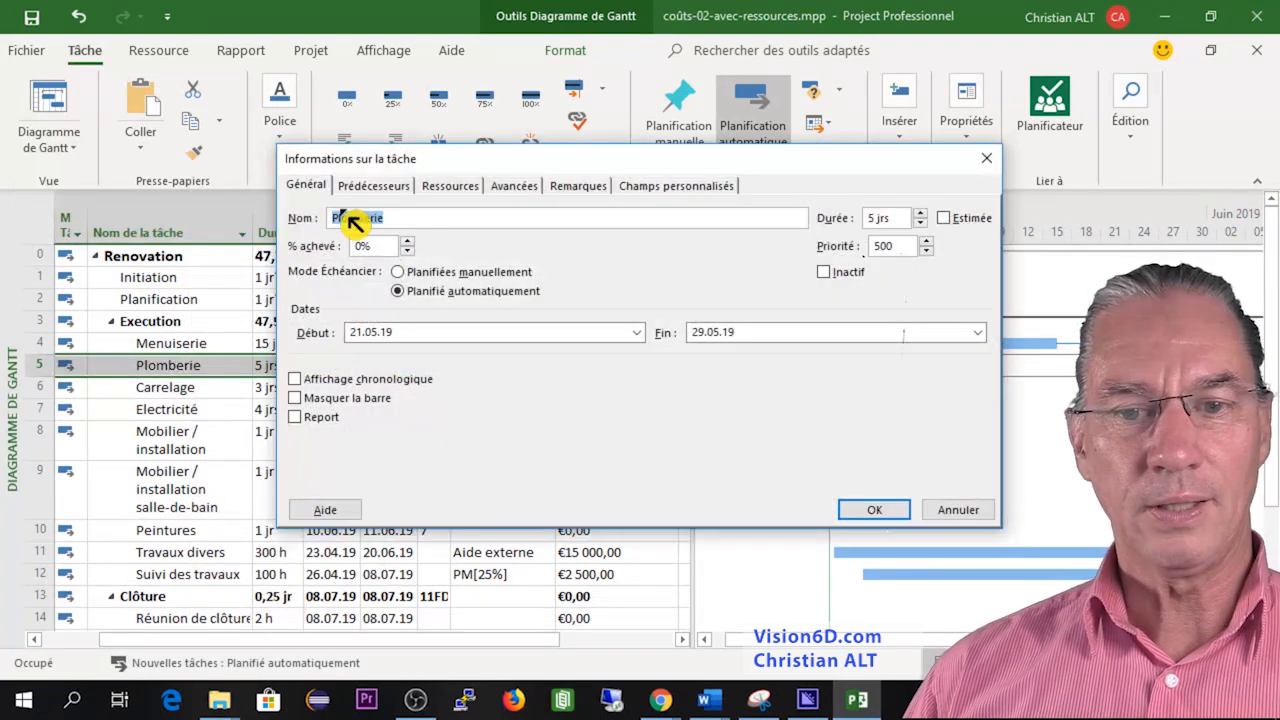
left_click(463, 192)
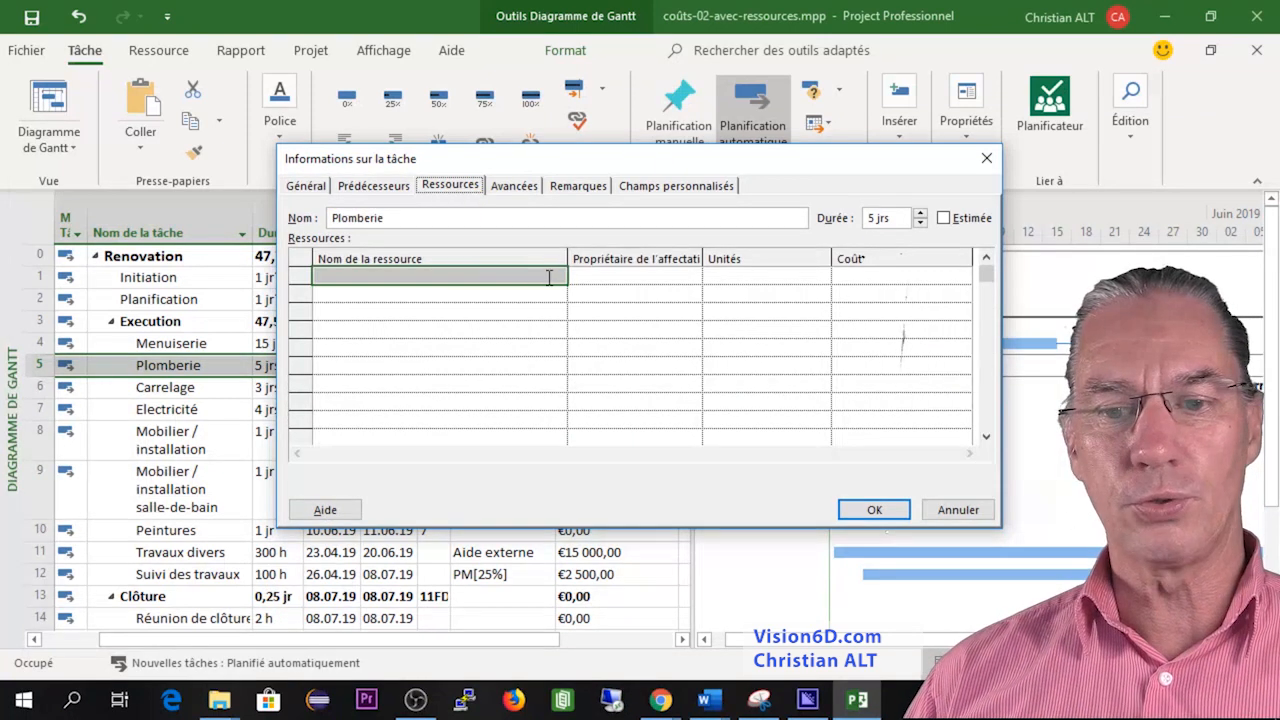
left_click(549, 277)
left_click(559, 279)
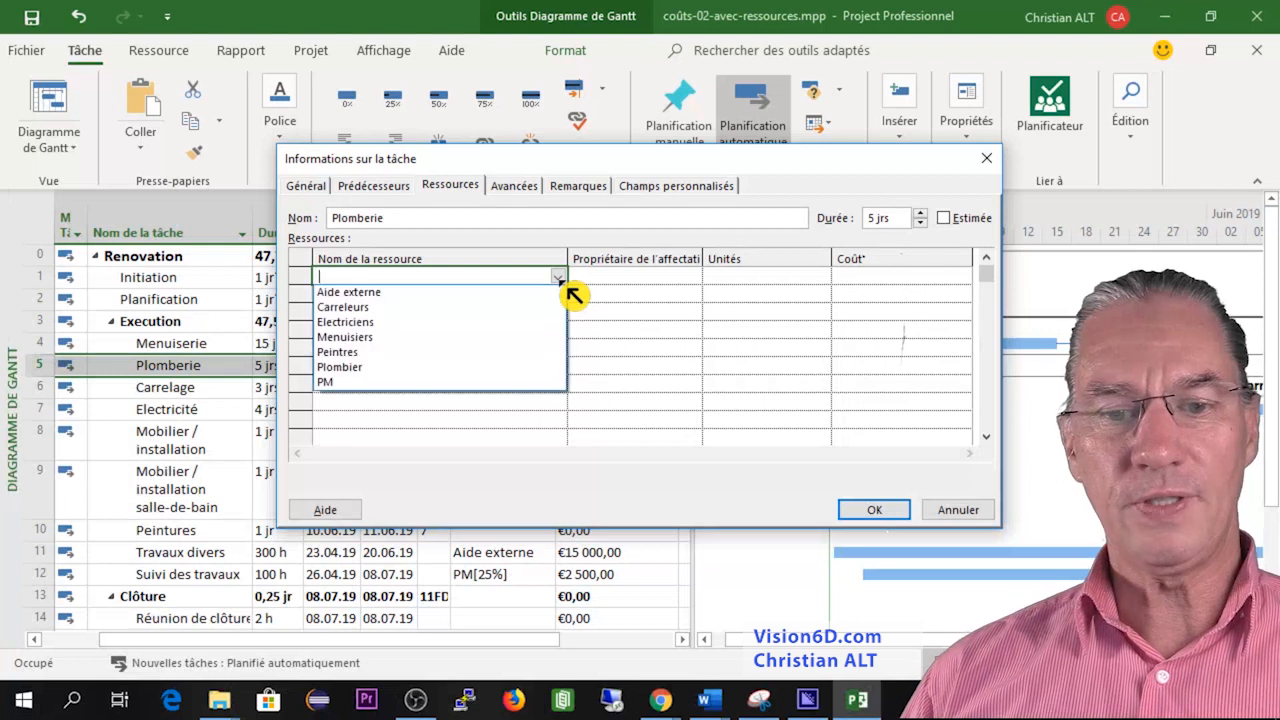
left_click(392, 366)
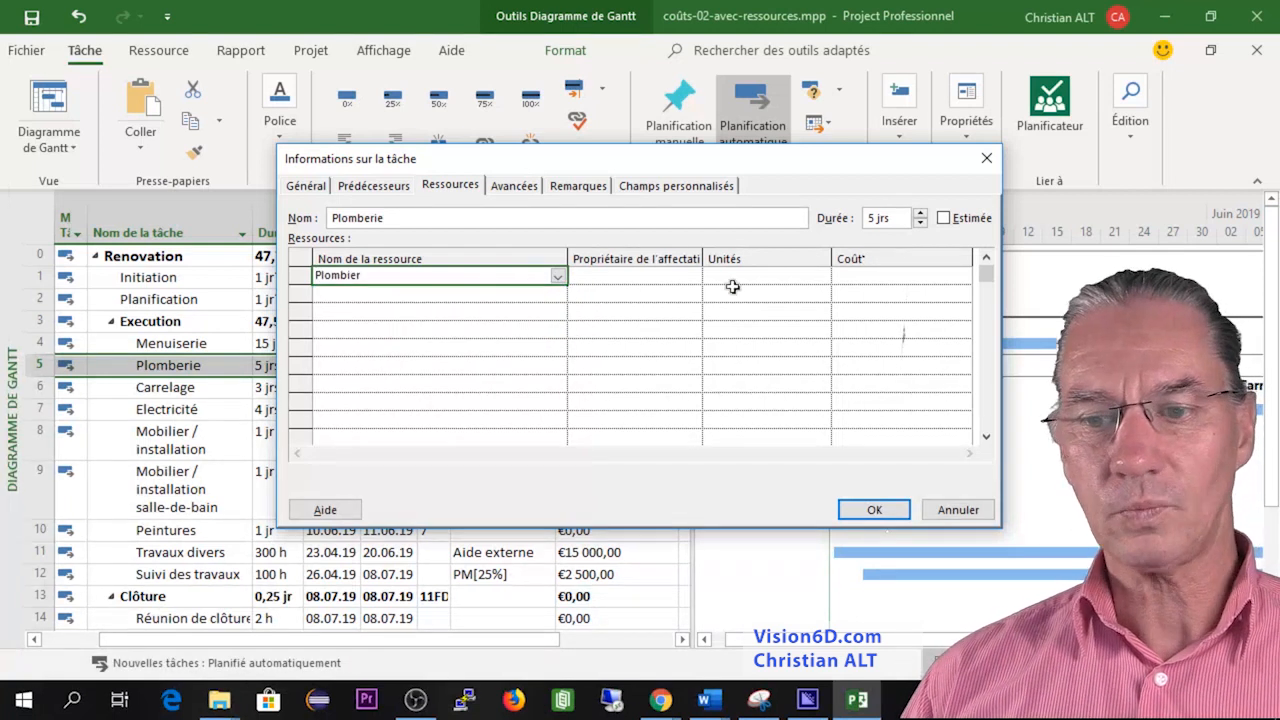
left_click(855, 277)
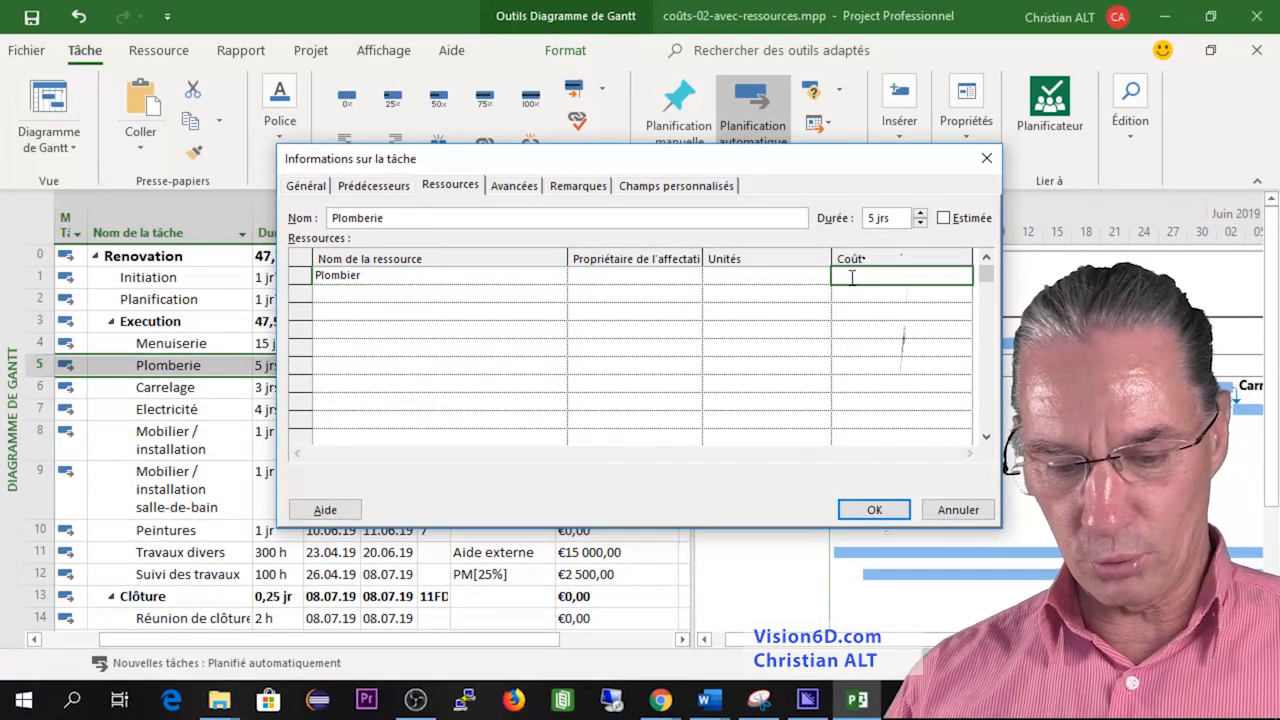
type("6000")
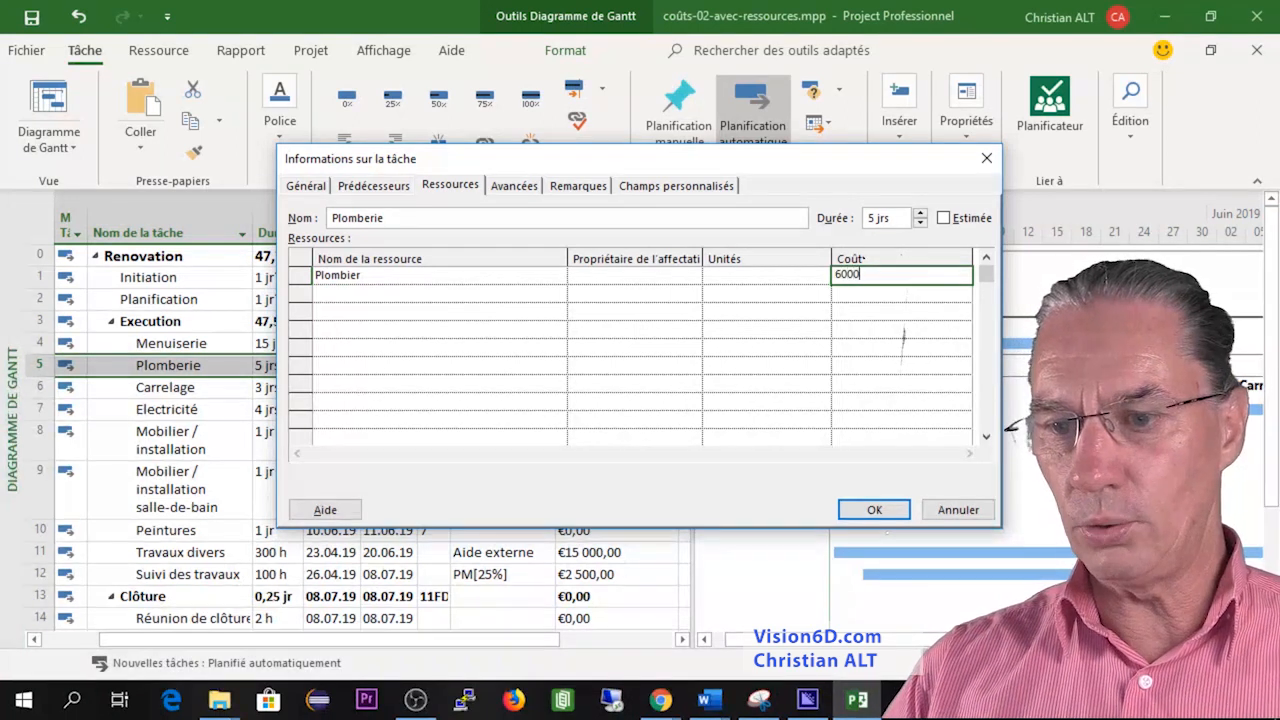
left_click(898, 509)
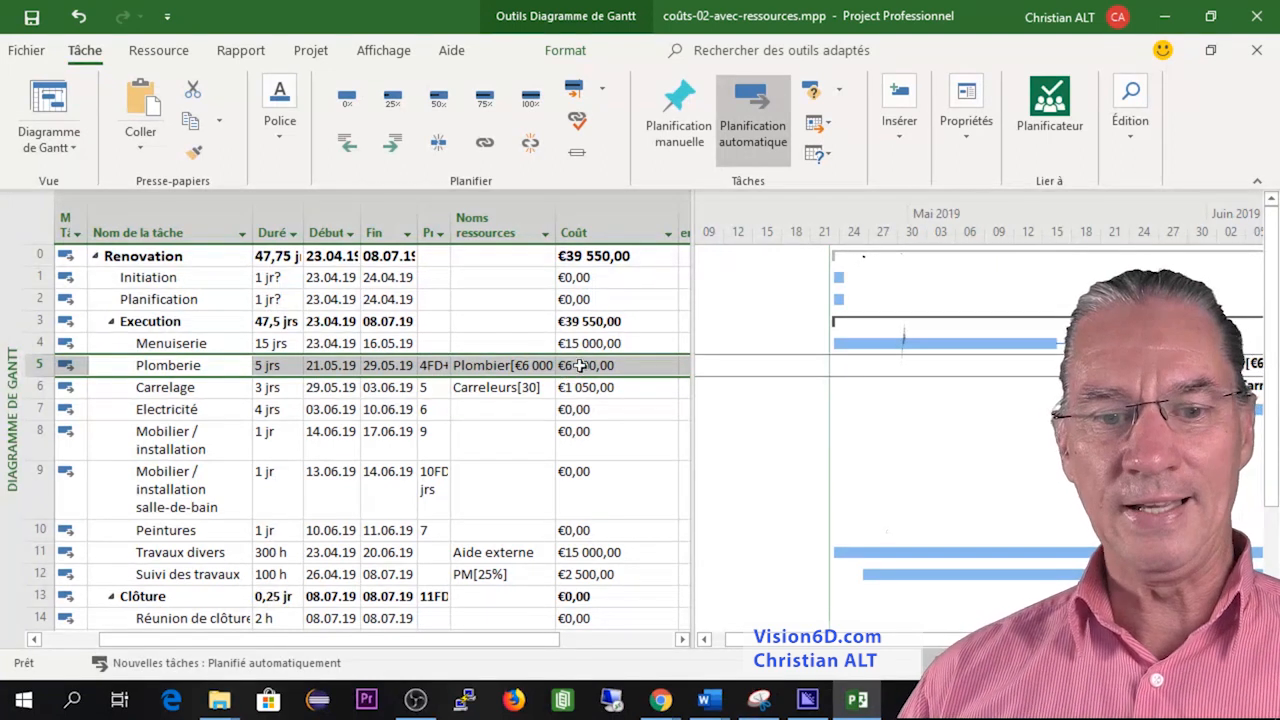
Check the resource assignments of the Menuiserie task and leave them without changes.
double_click(175, 343)
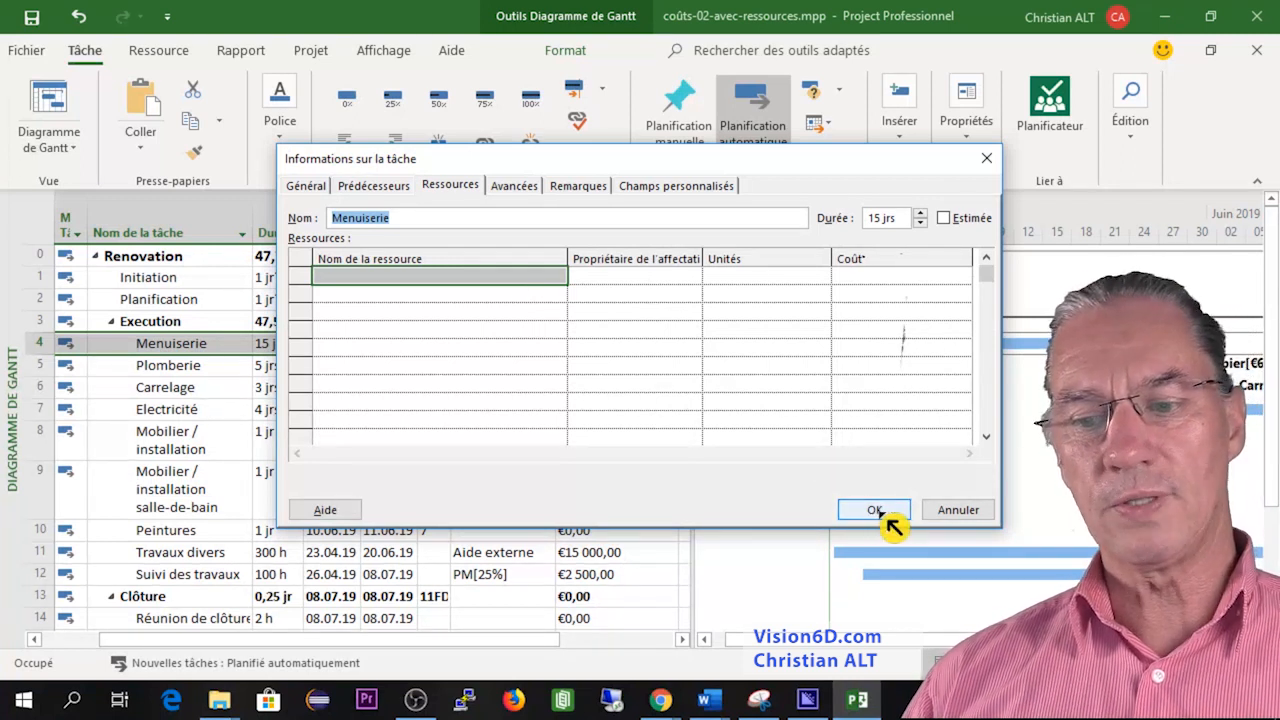
left_click(958, 513)
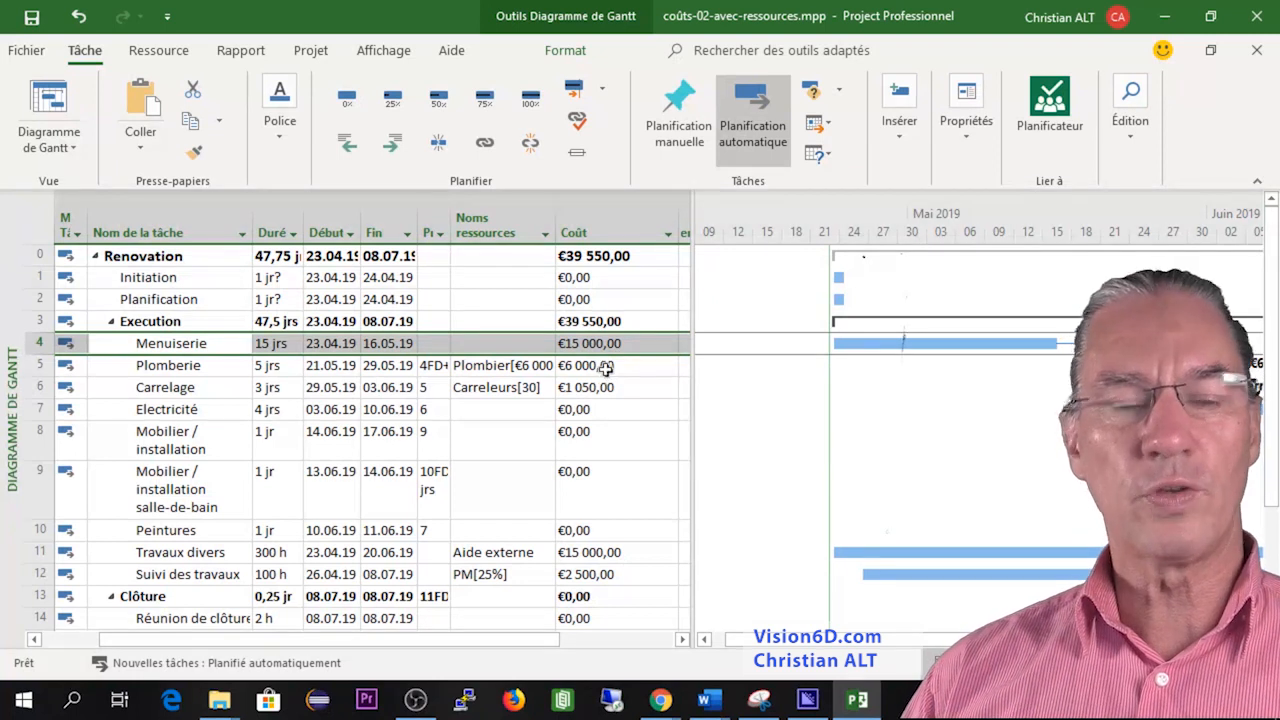
Assign the Electriciens resource to the Electricité task with a cost of 6000.
double_click(195, 411)
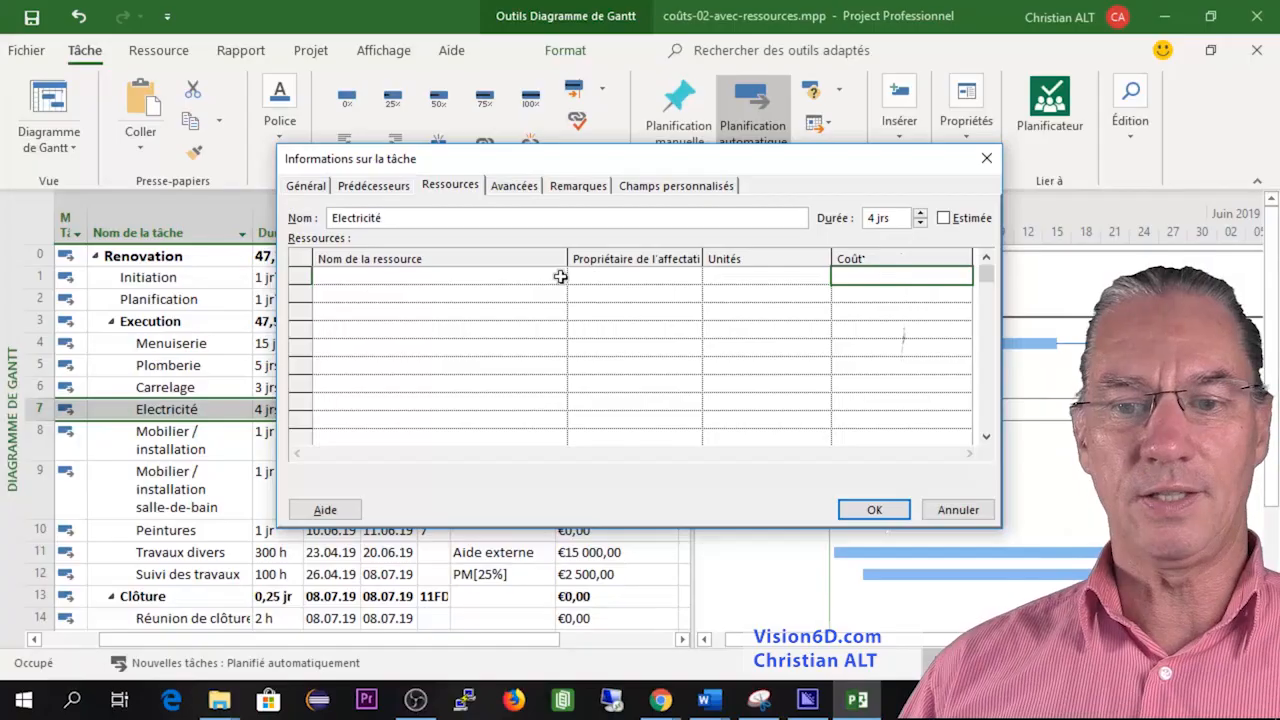
left_click(560, 276)
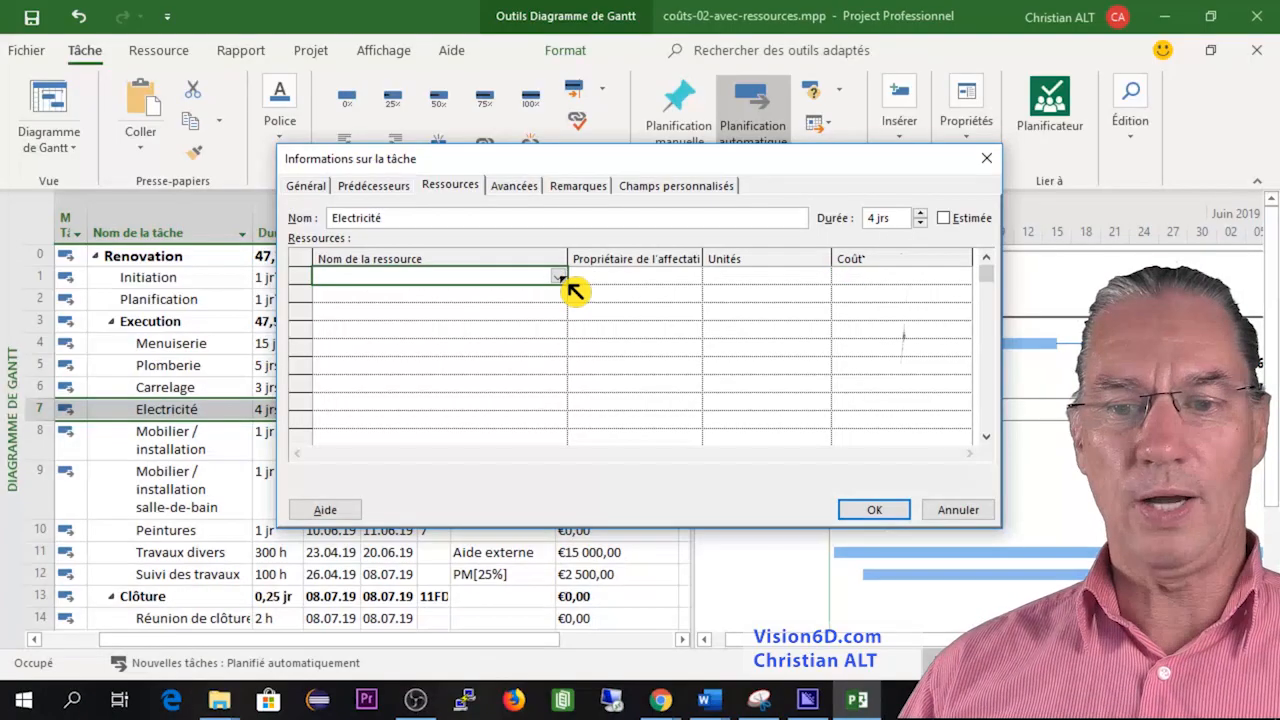
left_click(560, 278)
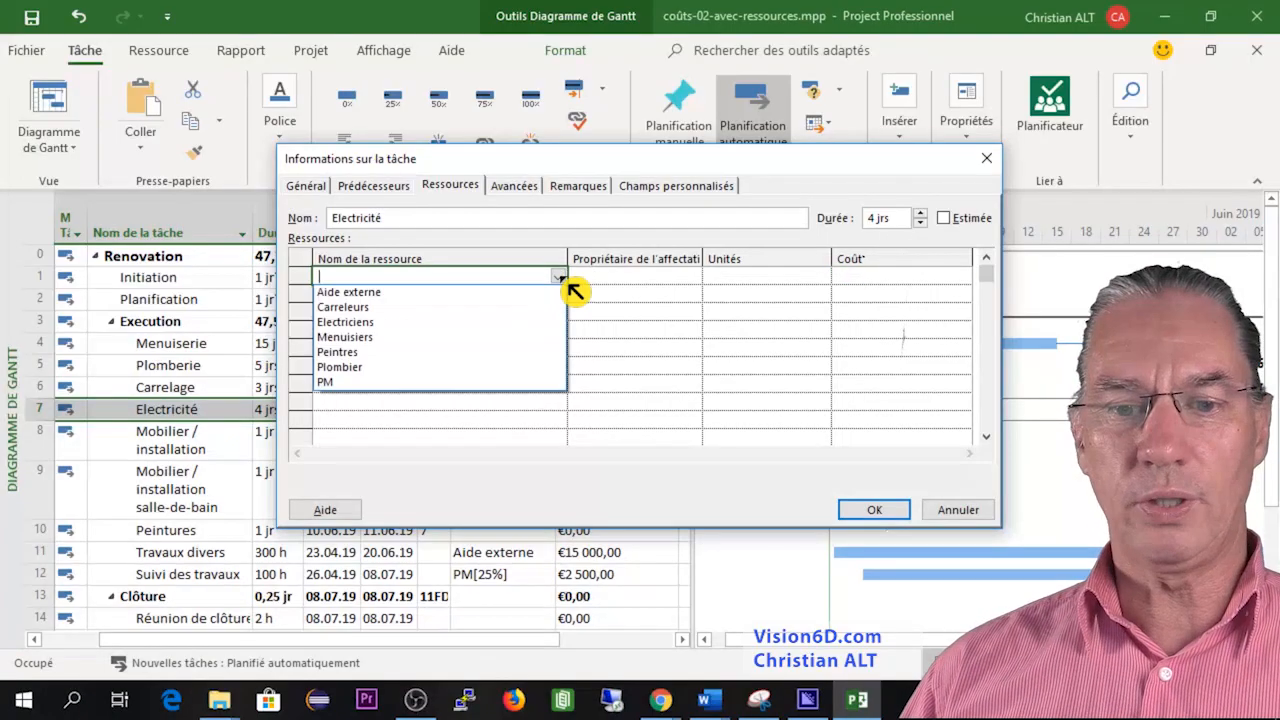
left_click(414, 330)
left_click(850, 278)
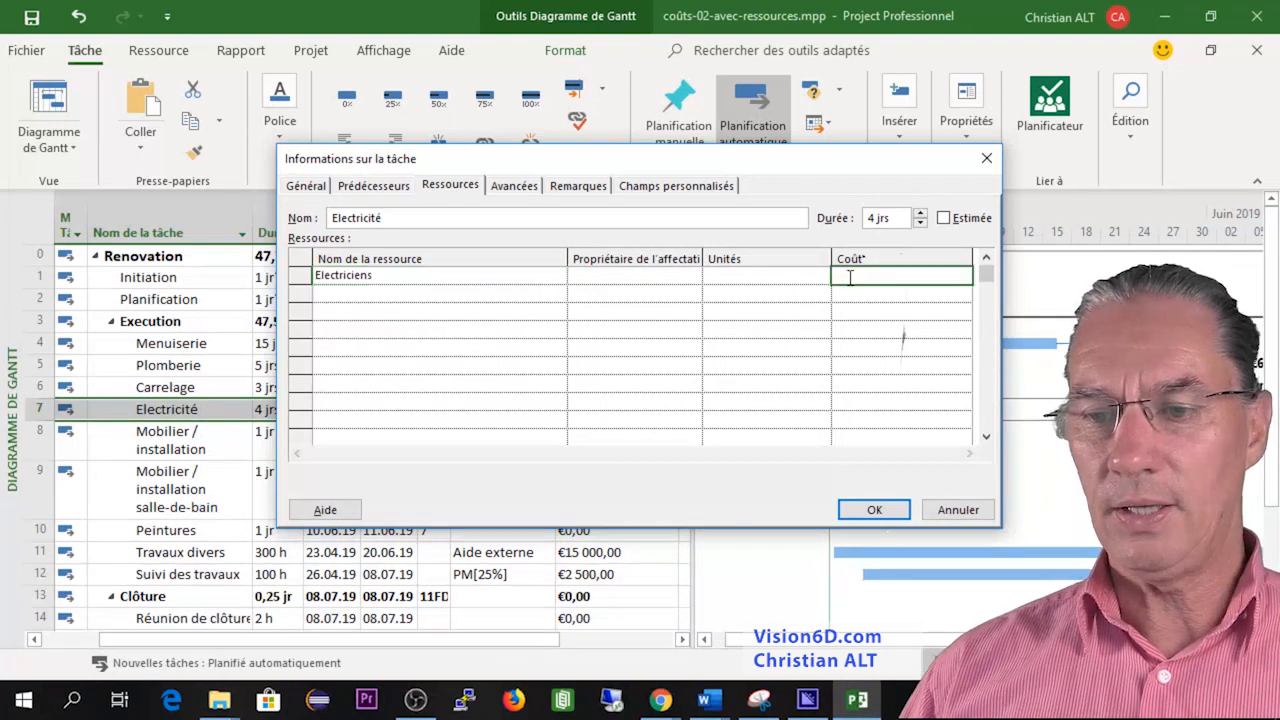
type("6000")
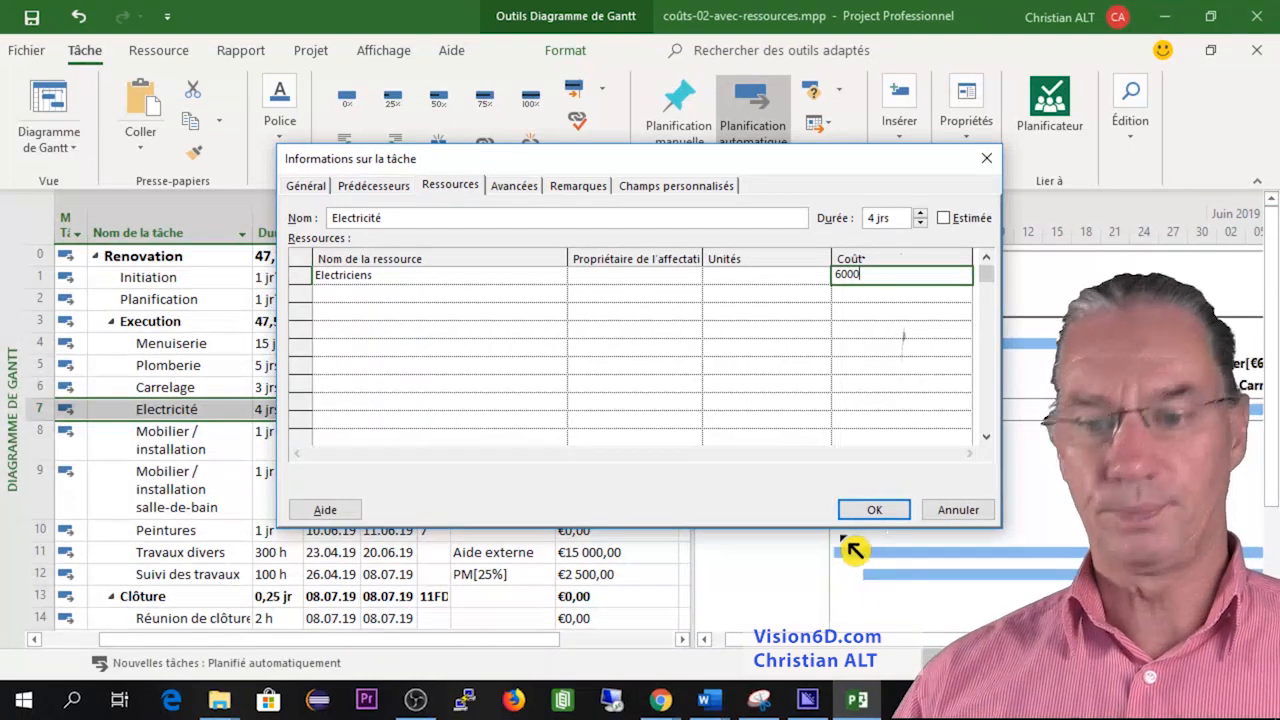
left_click(874, 510)
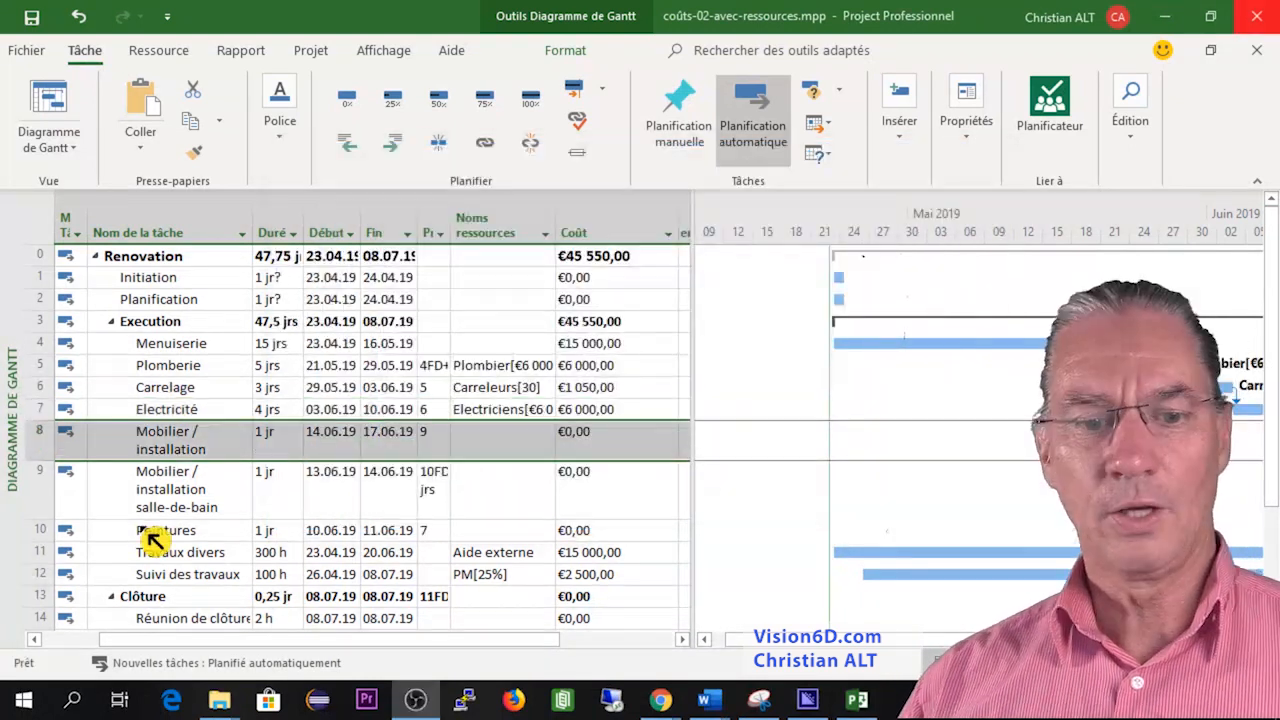
Assign the Peintres resource to the Peintures task with a cost of 2500.
double_click(200, 532)
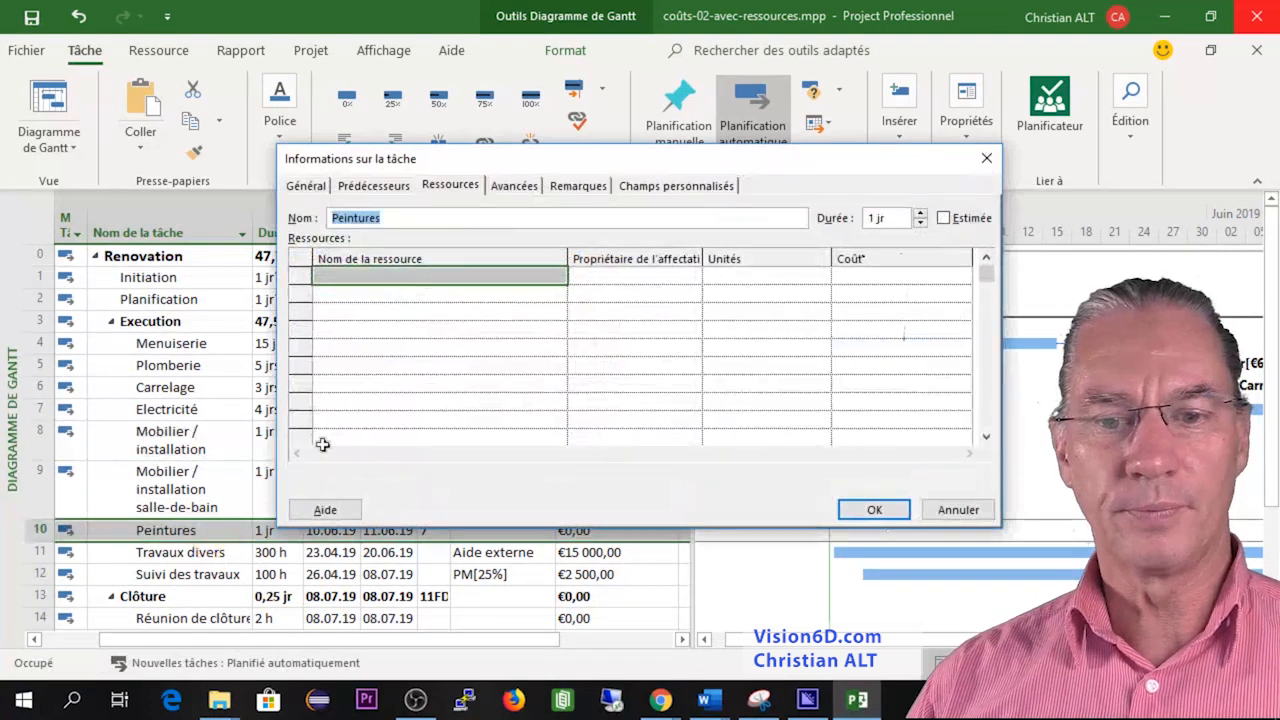
left_click(553, 278)
left_click(560, 280)
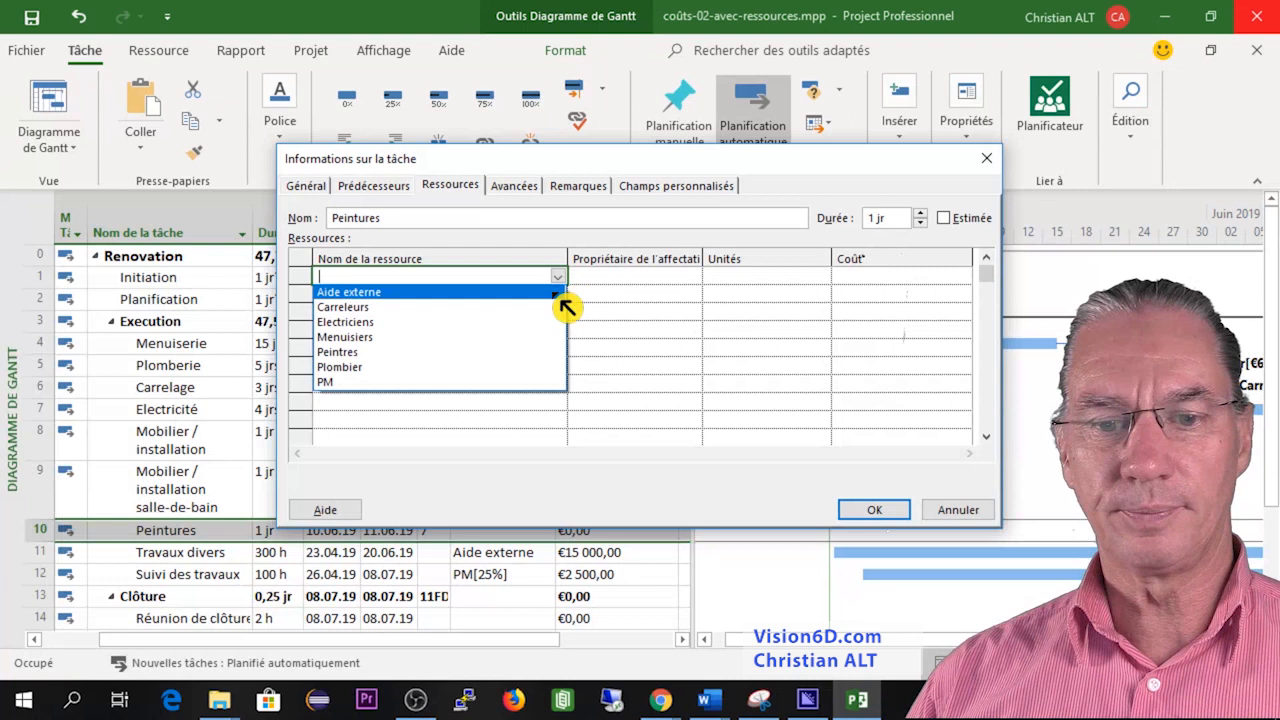
left_click(462, 354)
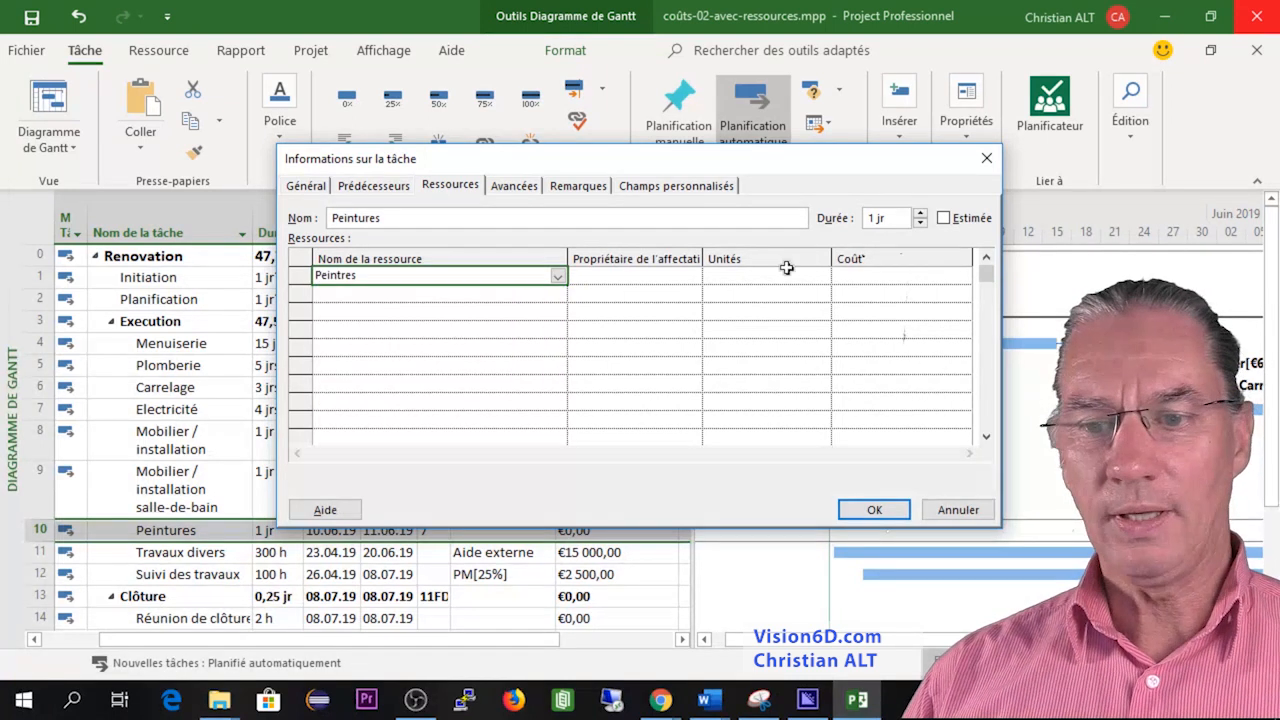
left_click(846, 279)
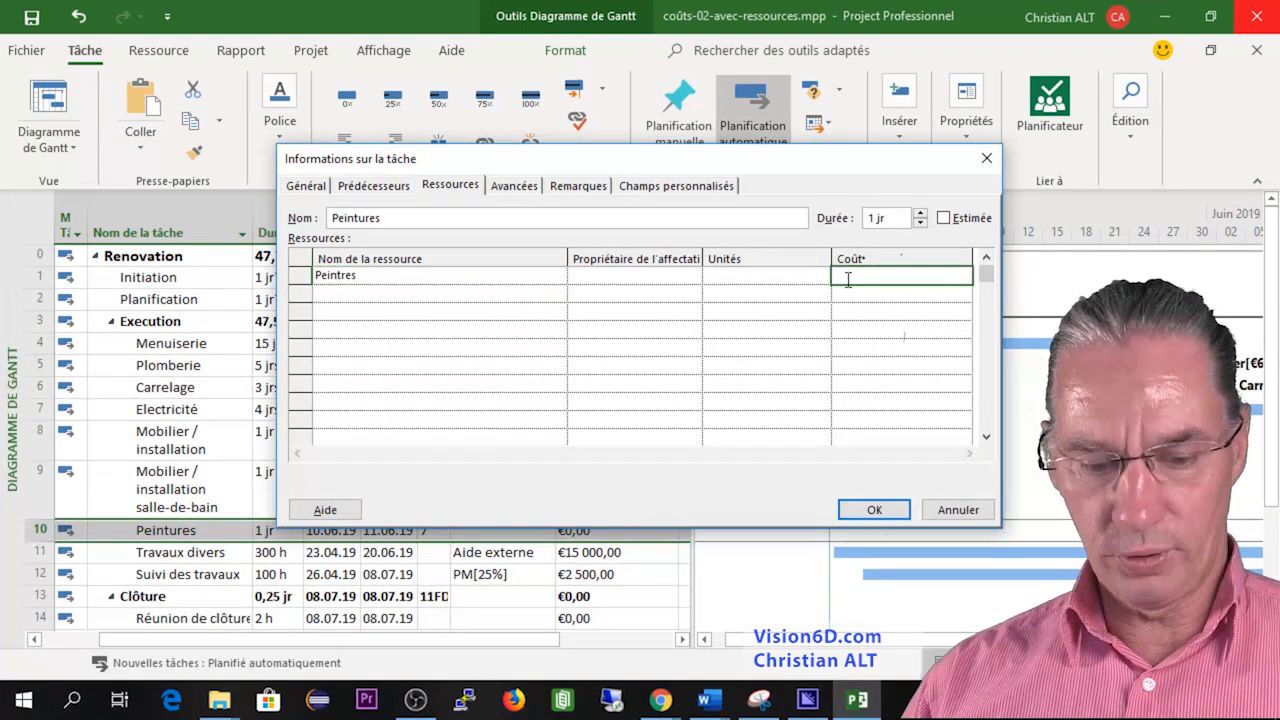
type("2500")
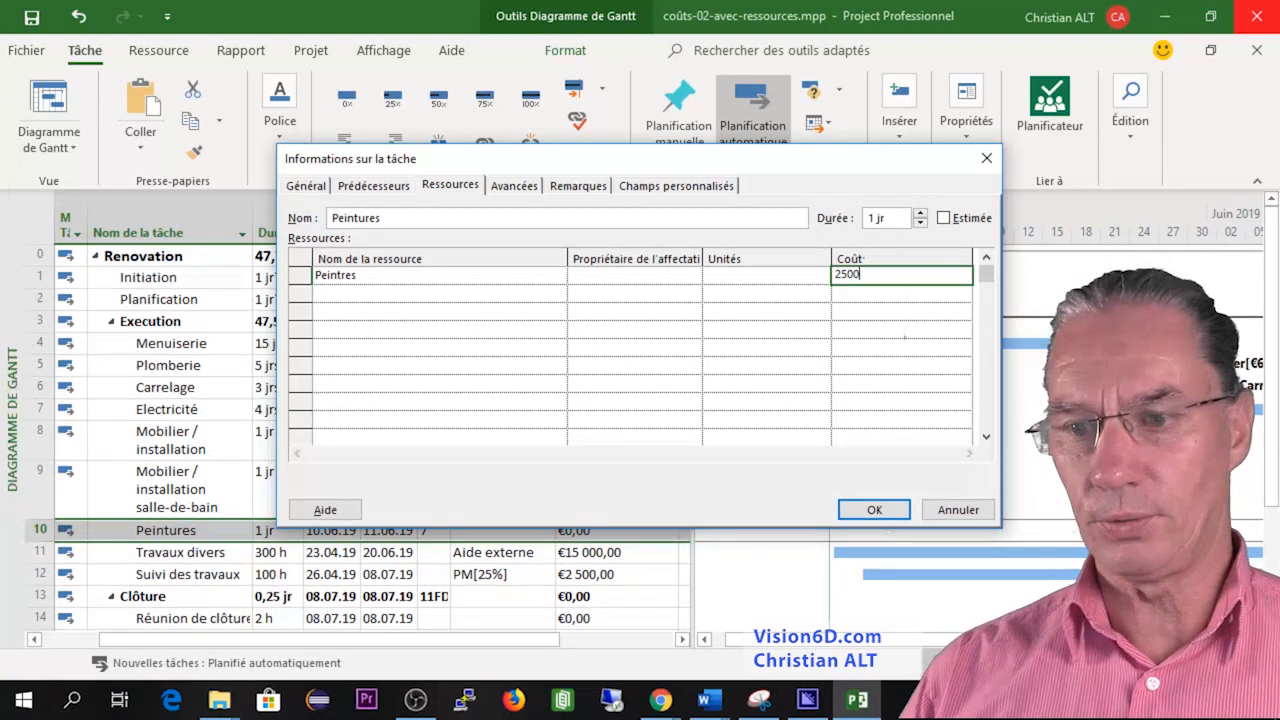
left_click(870, 510)
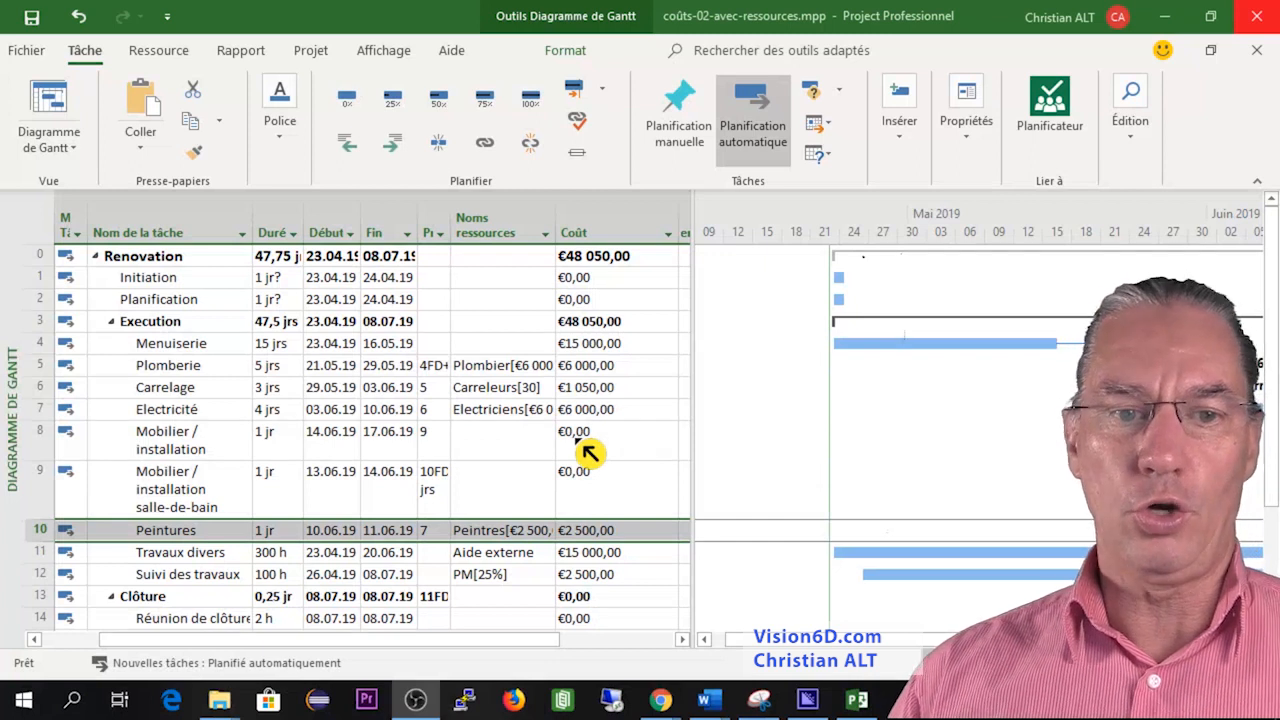
Add a new resource named Cuisine to the resource sheet and set its type to Coût.
left_click(73, 148)
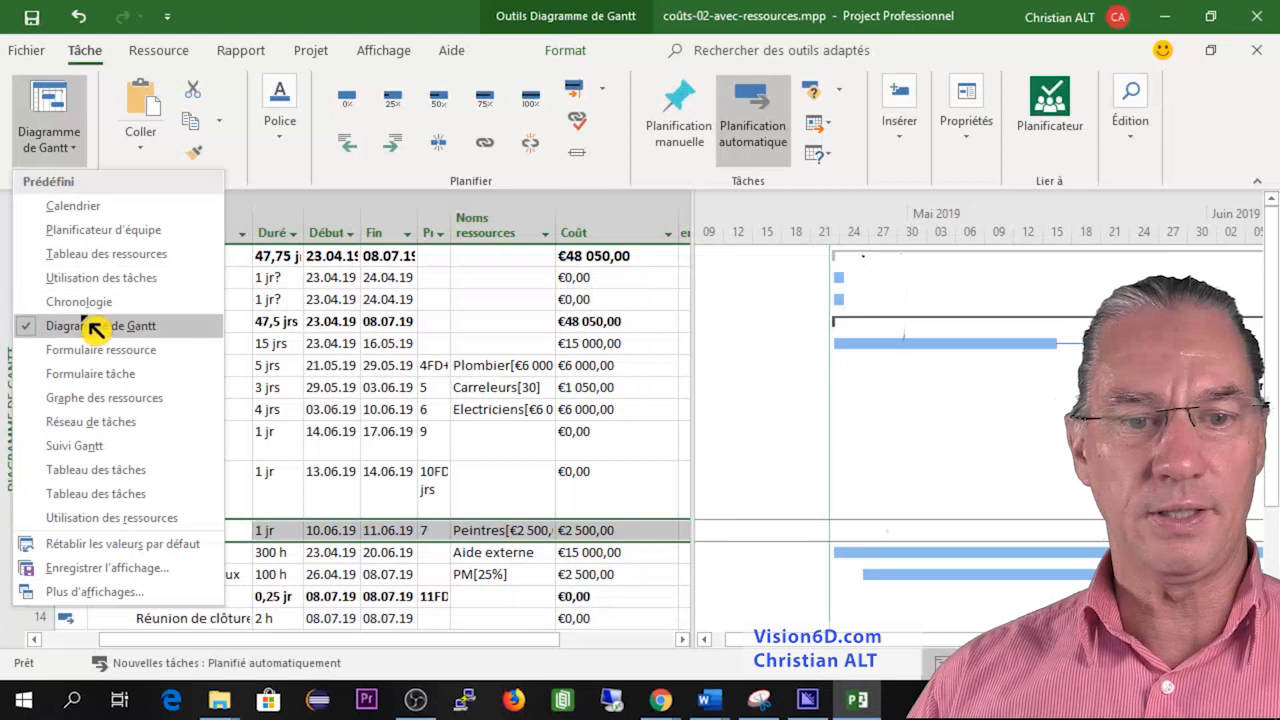
left_click(92, 254)
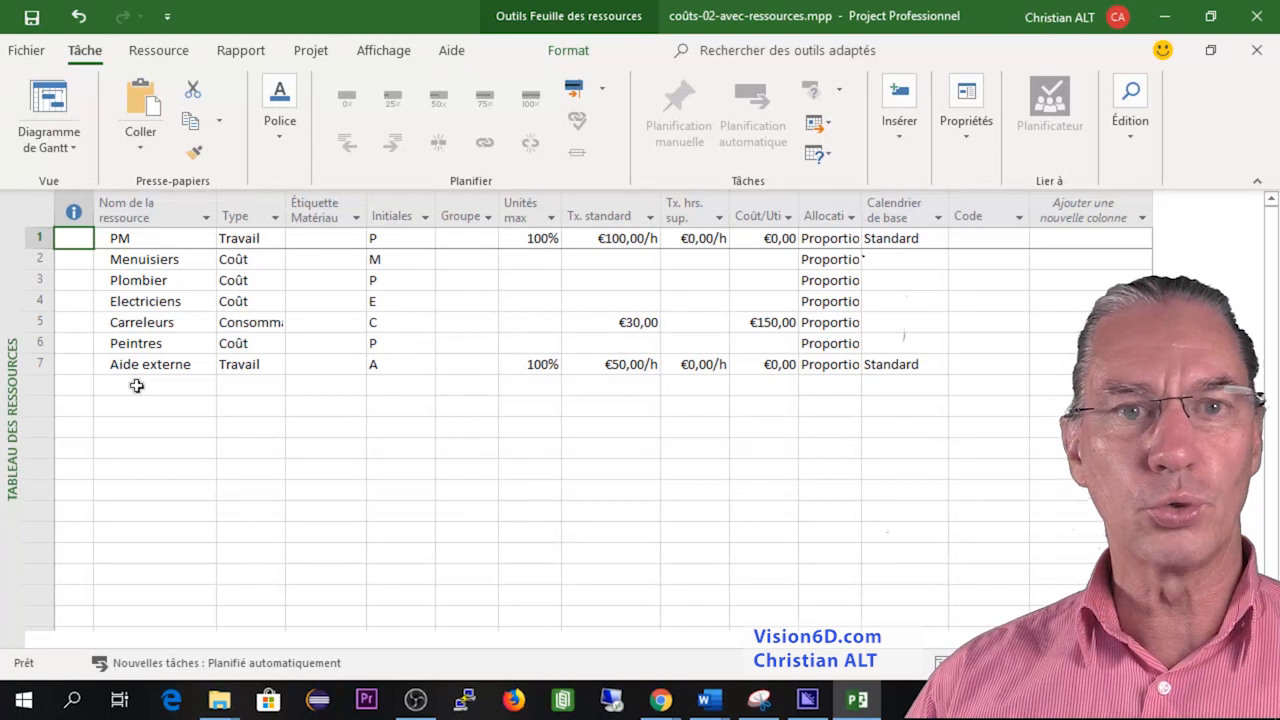
left_click(137, 386)
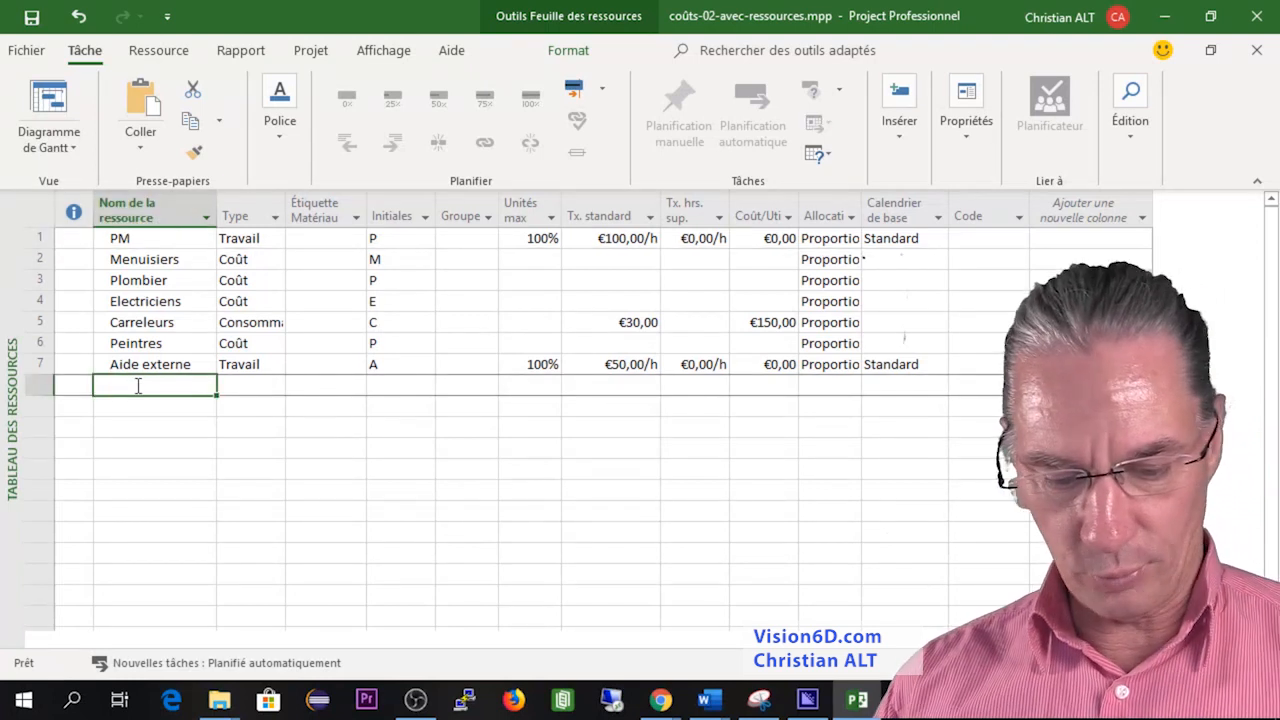
type("Cuisine")
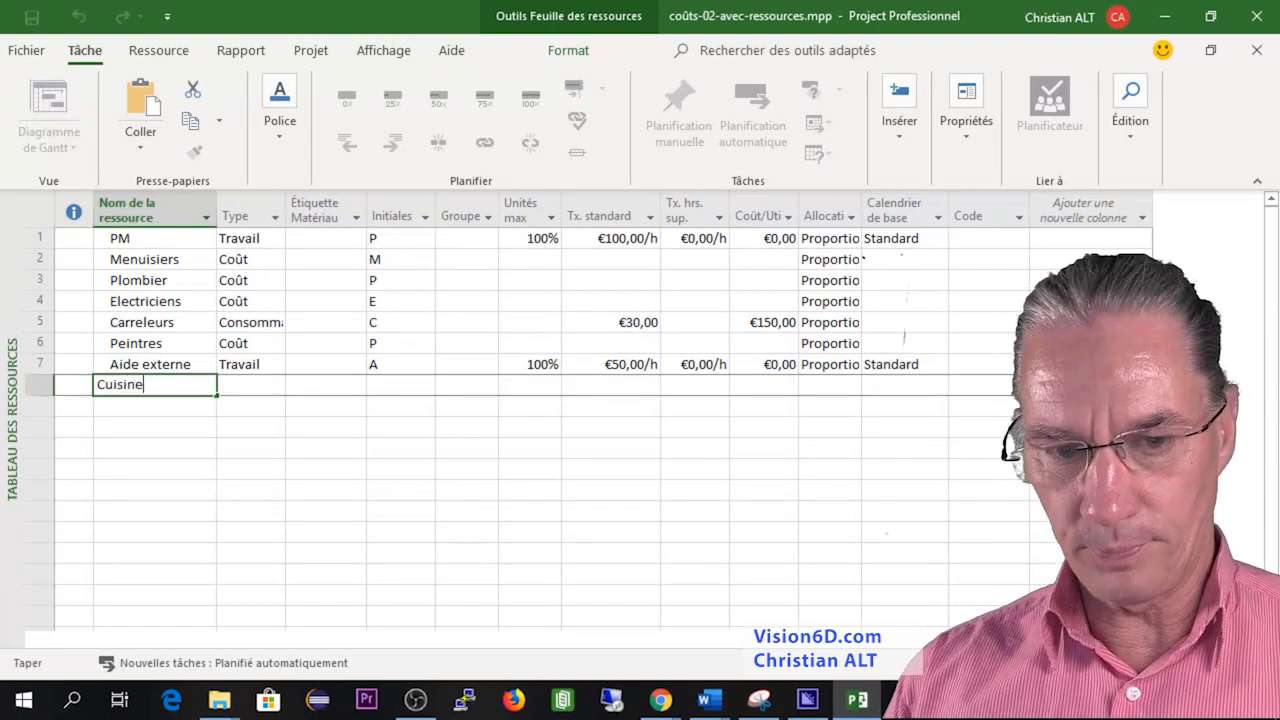
left_click(282, 390)
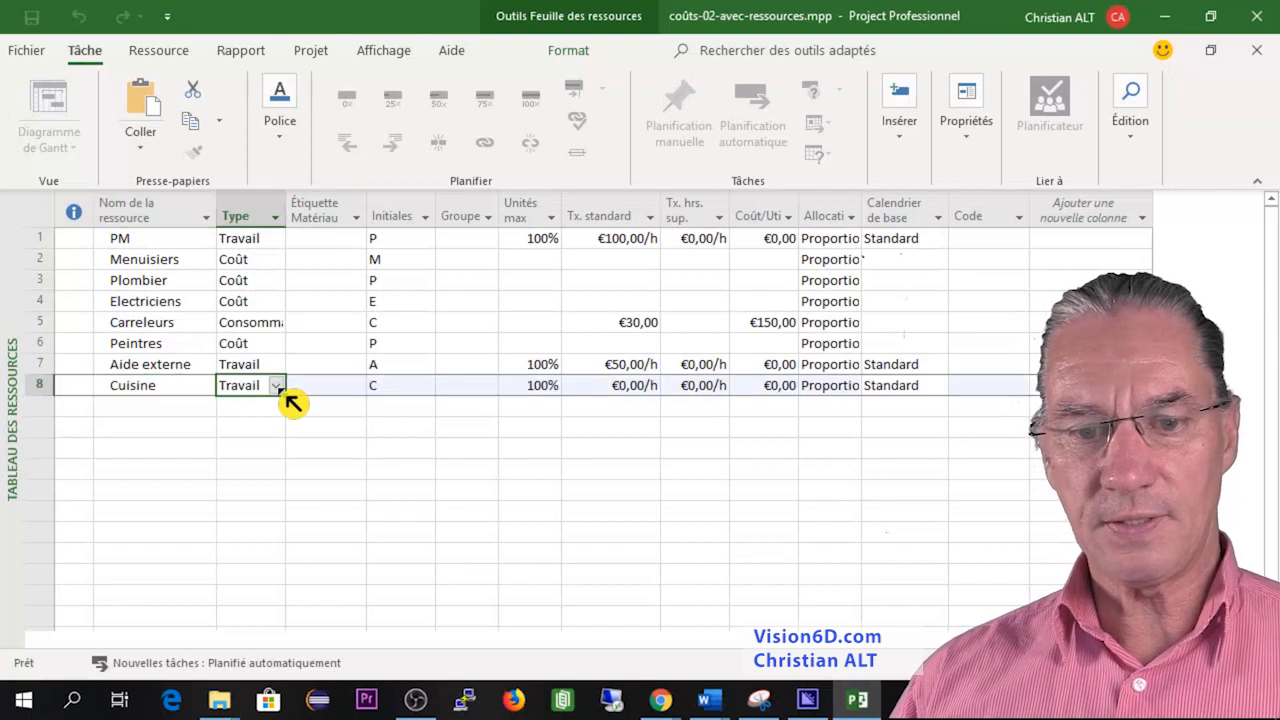
left_click(282, 392)
left_click(258, 434)
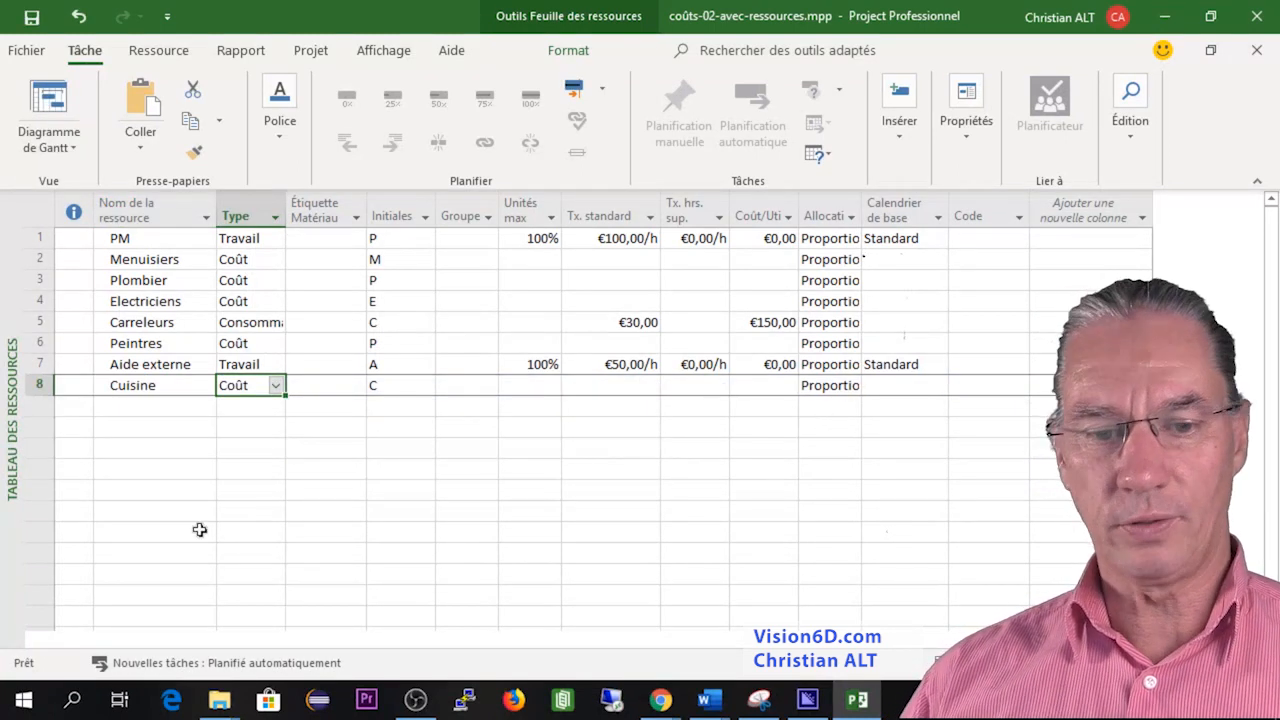
Add a resource named Salle-de-bain below Cuisine and set its type to Coût.
left_click(153, 406)
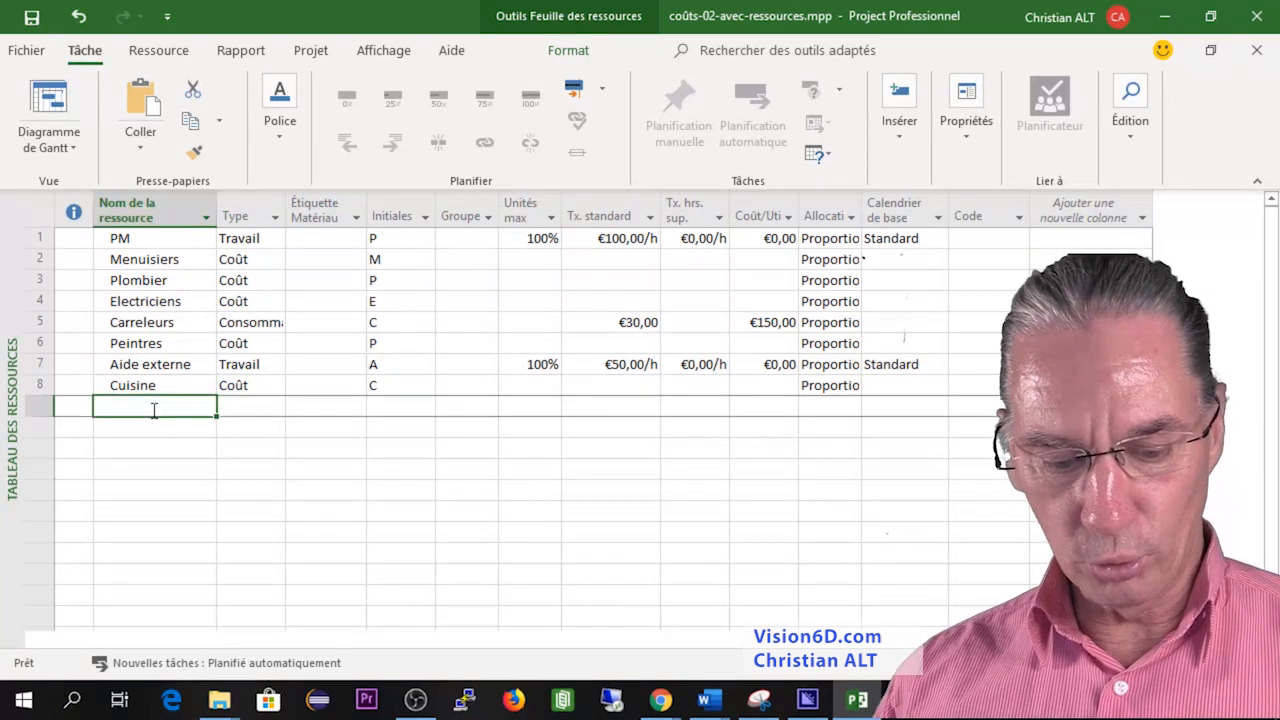
type("Salle")
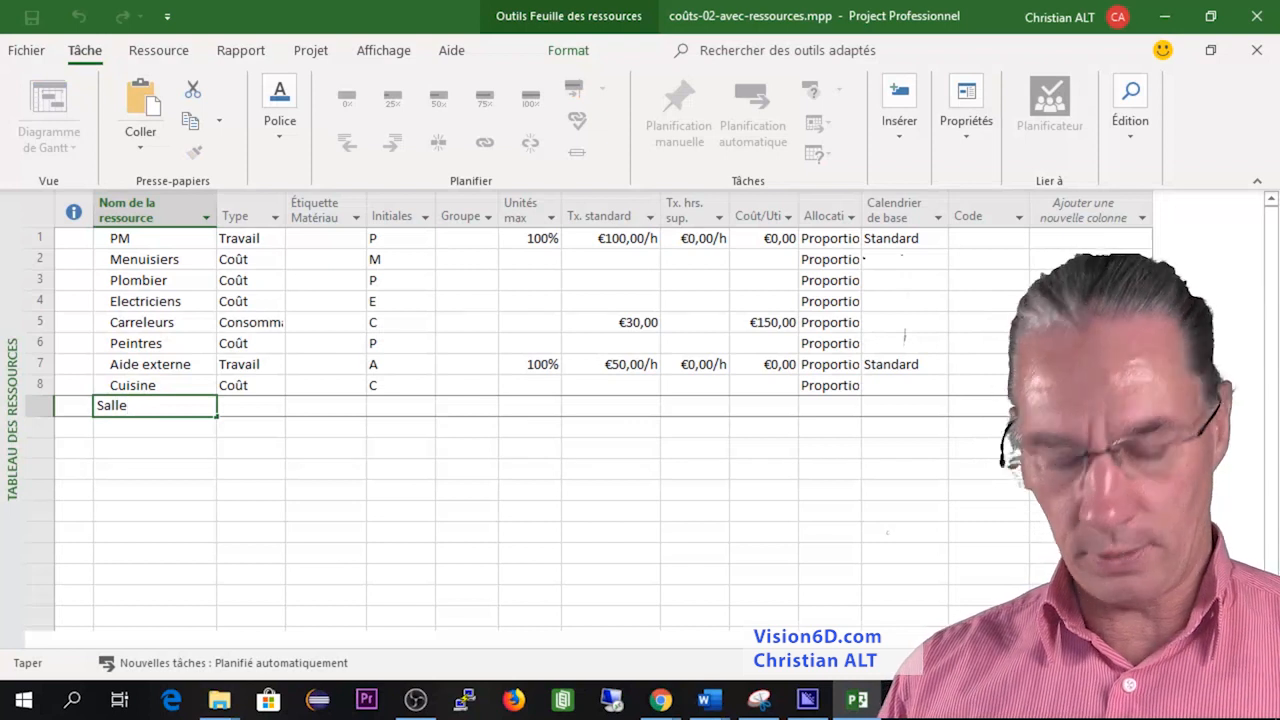
type("-de-")
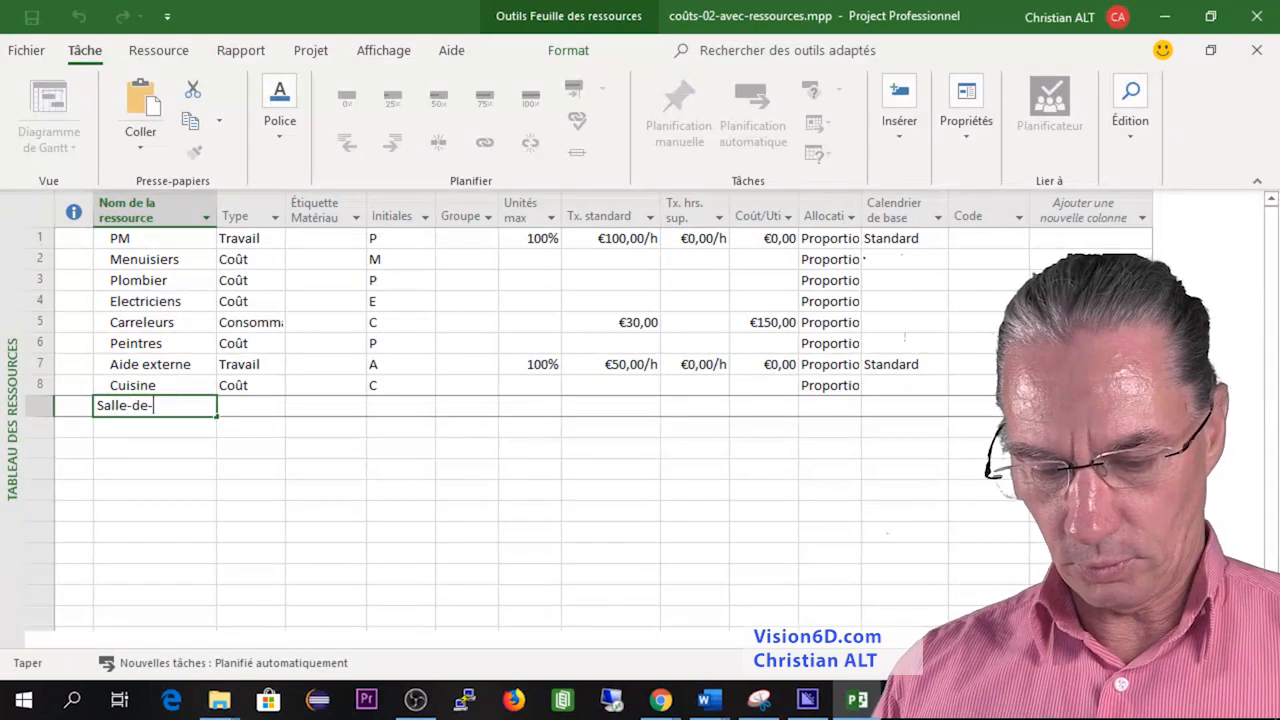
type("bain")
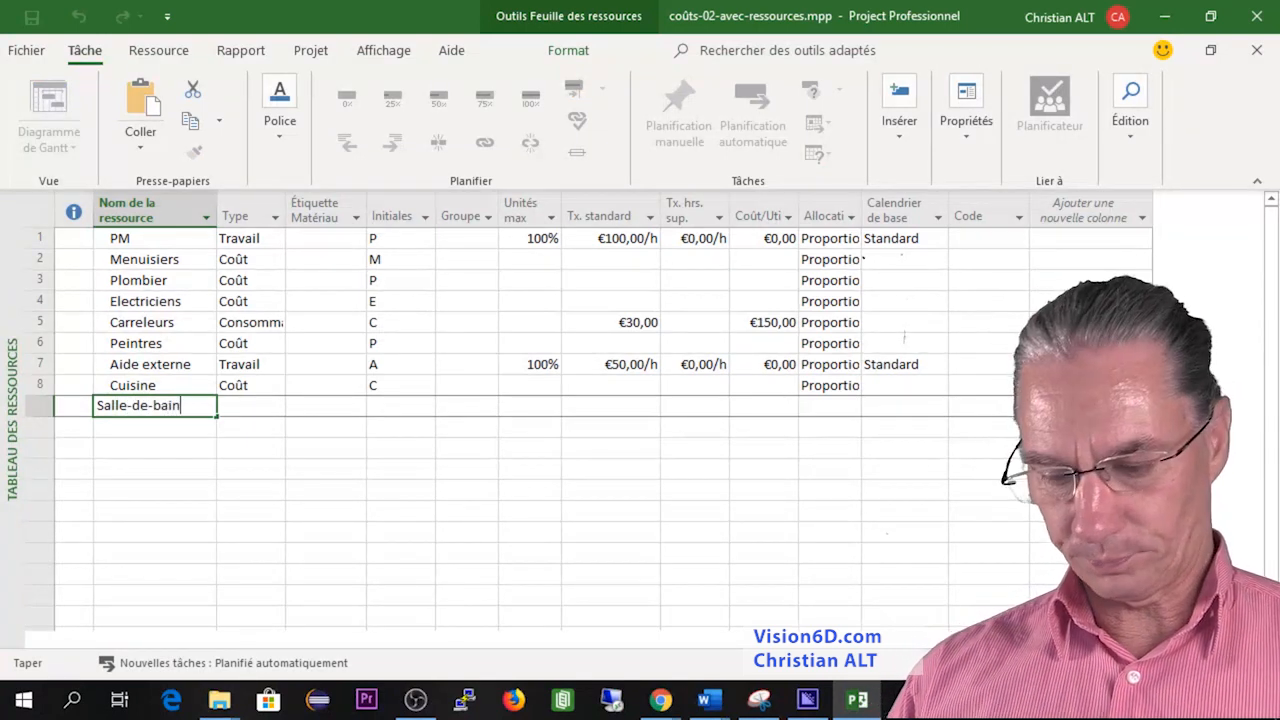
left_click(272, 408)
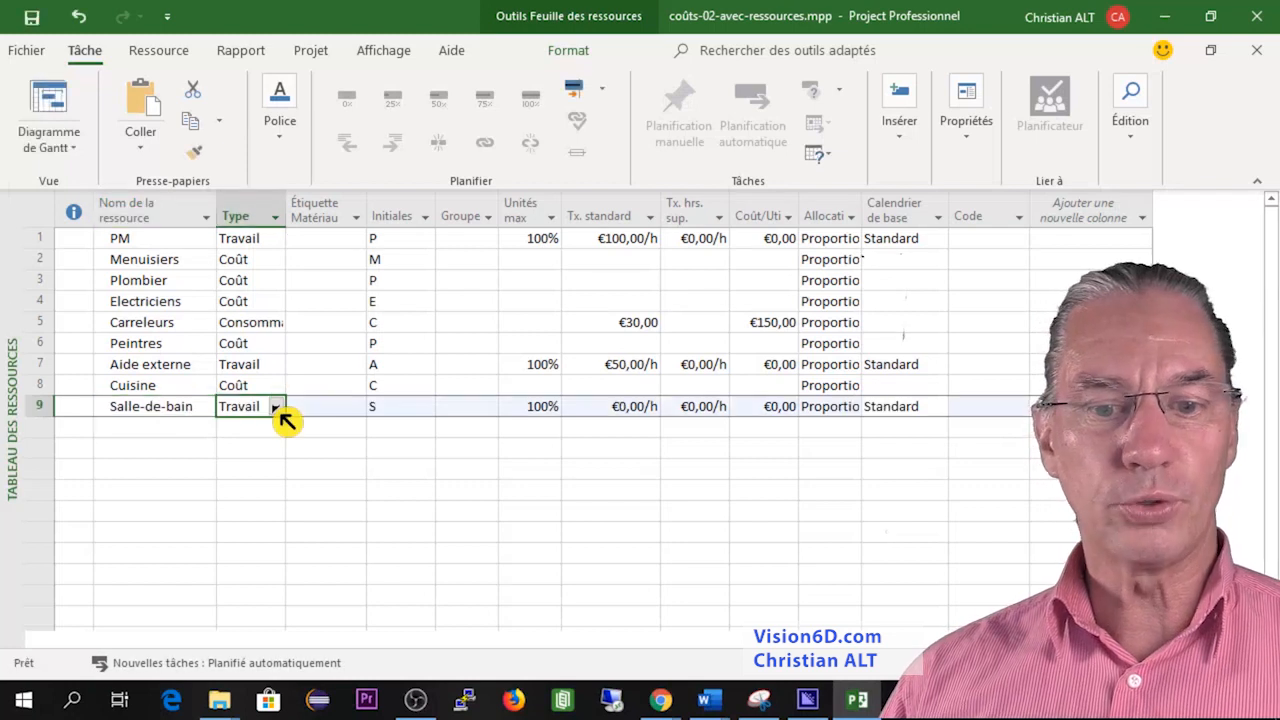
left_click(276, 408)
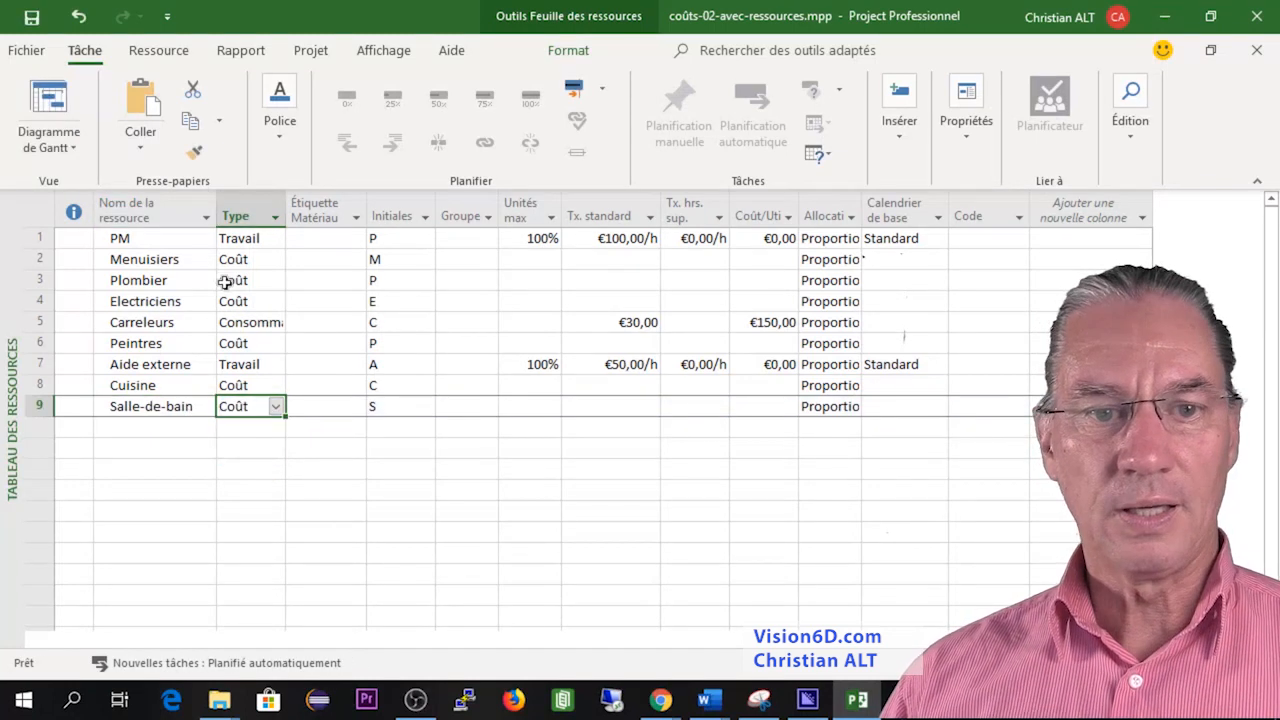
Return to the Gantt chart and assign the Cuisine resource to the Mobilier / installation cuisine task with a cost of 10000.
left_click(50, 95)
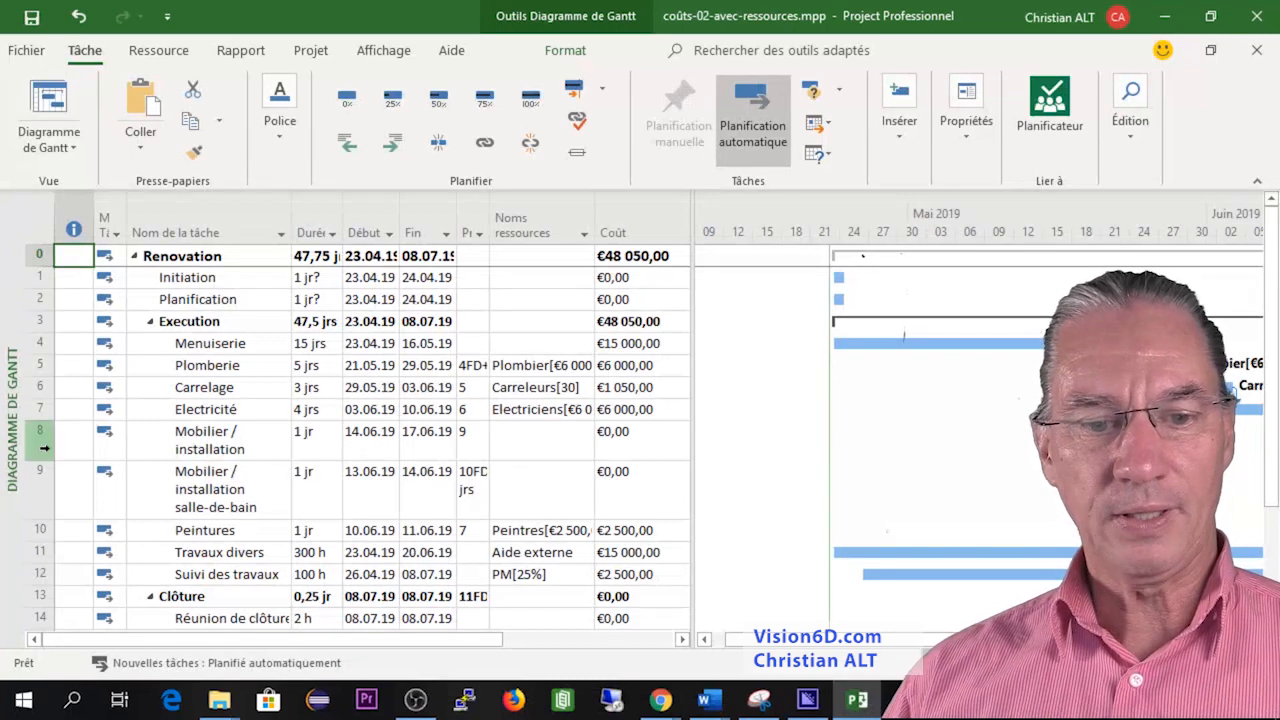
double_click(228, 440)
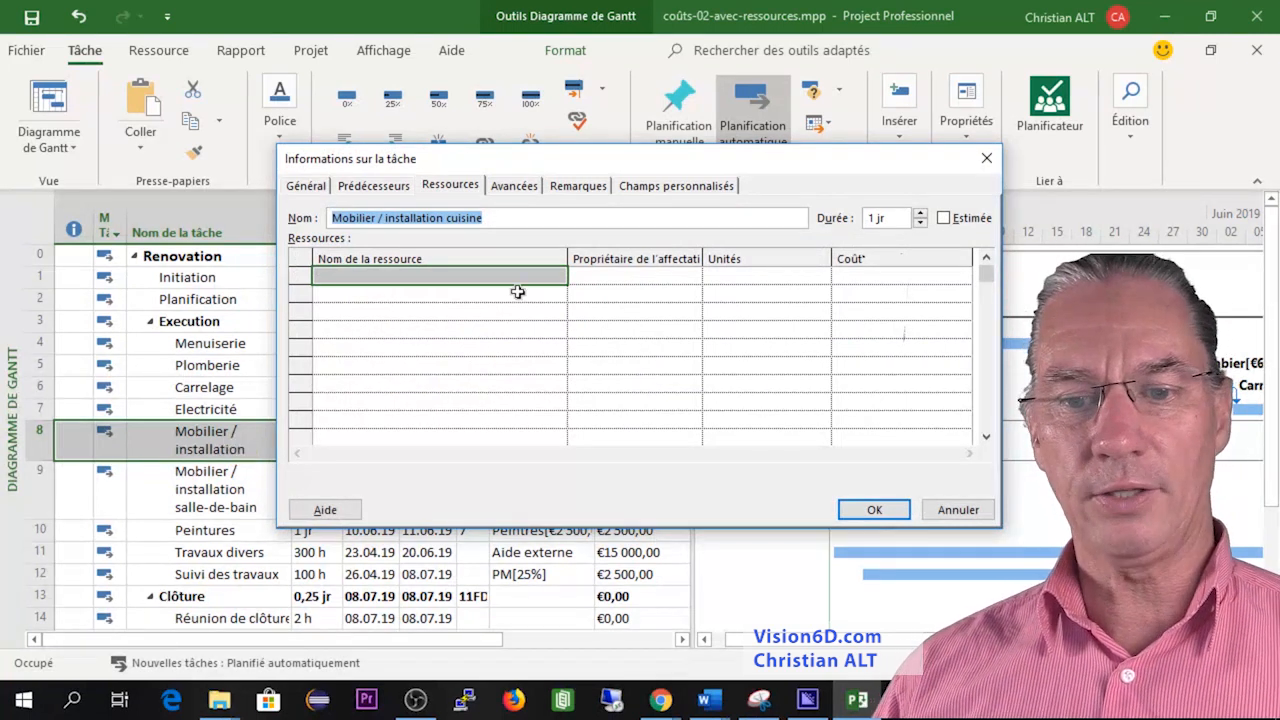
left_click(556, 273)
left_click(558, 277)
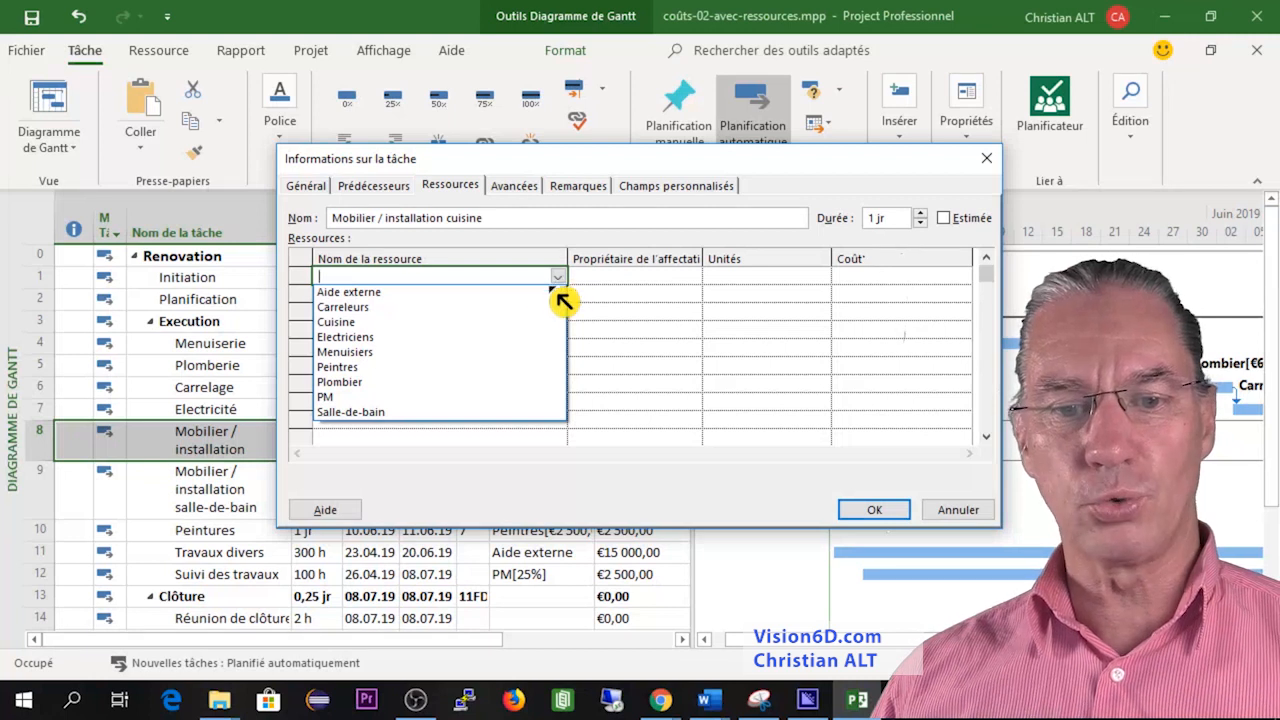
left_click(418, 322)
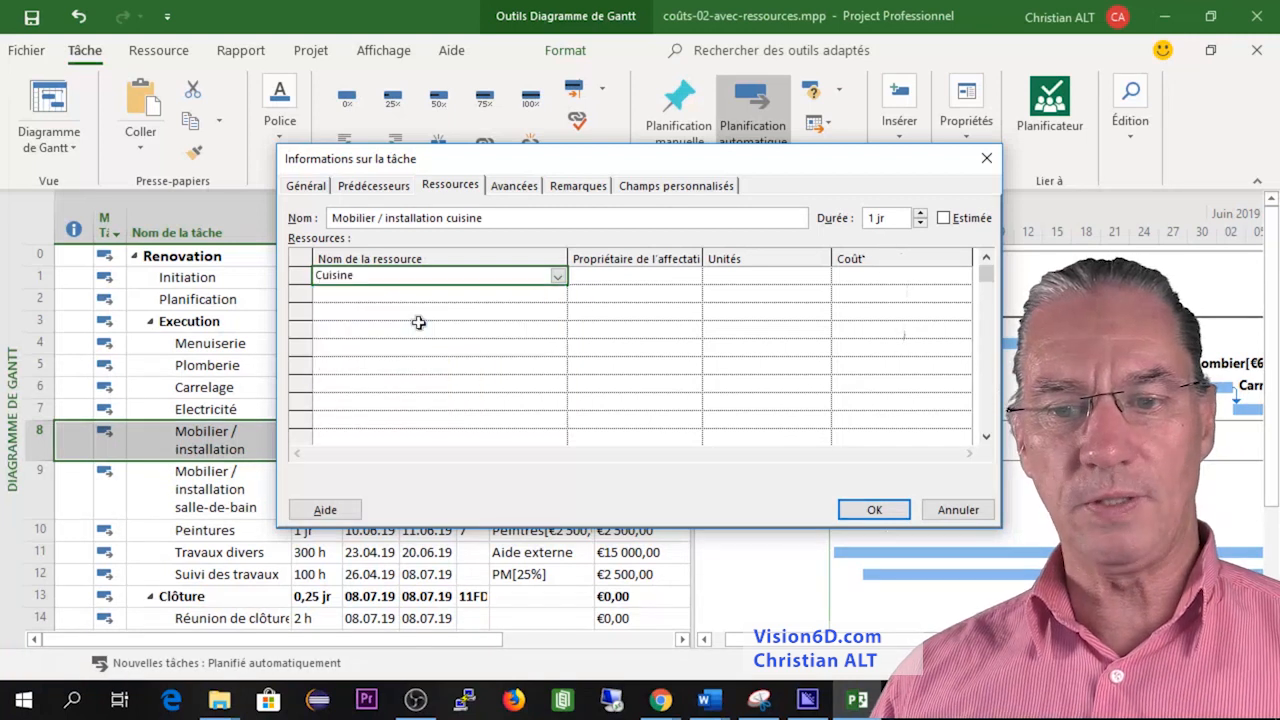
left_click(857, 278)
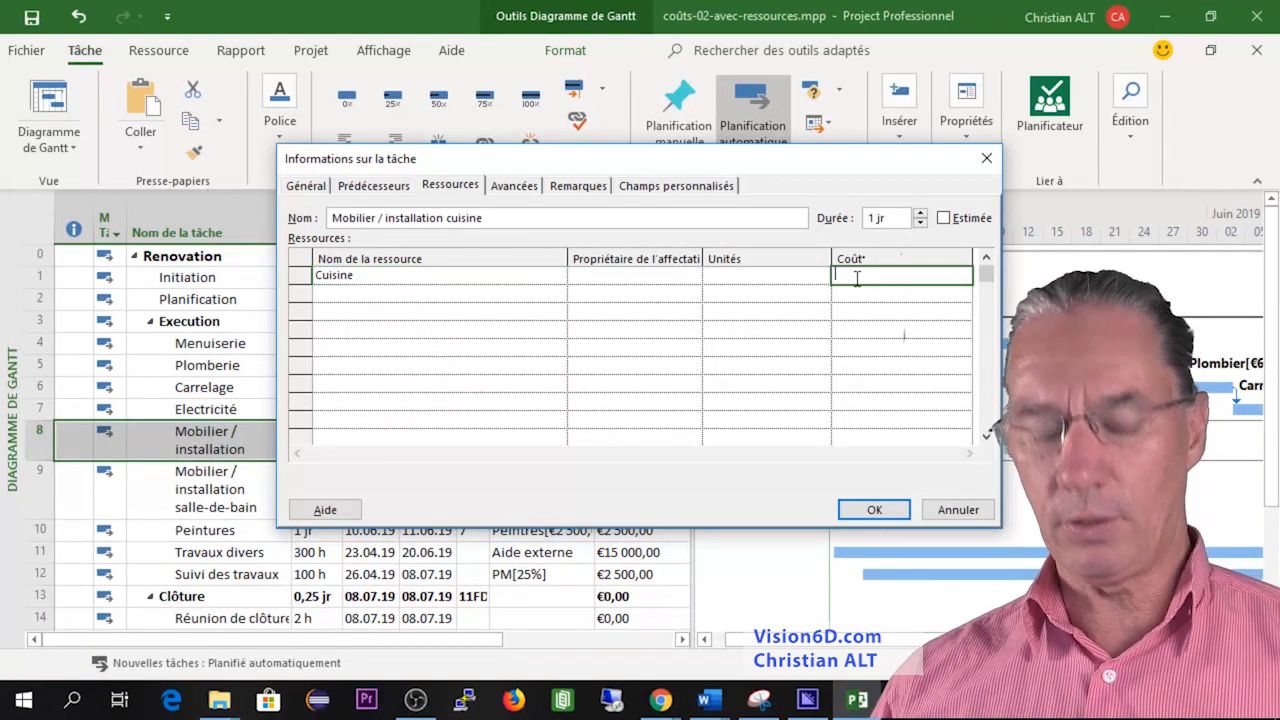
type("10000")
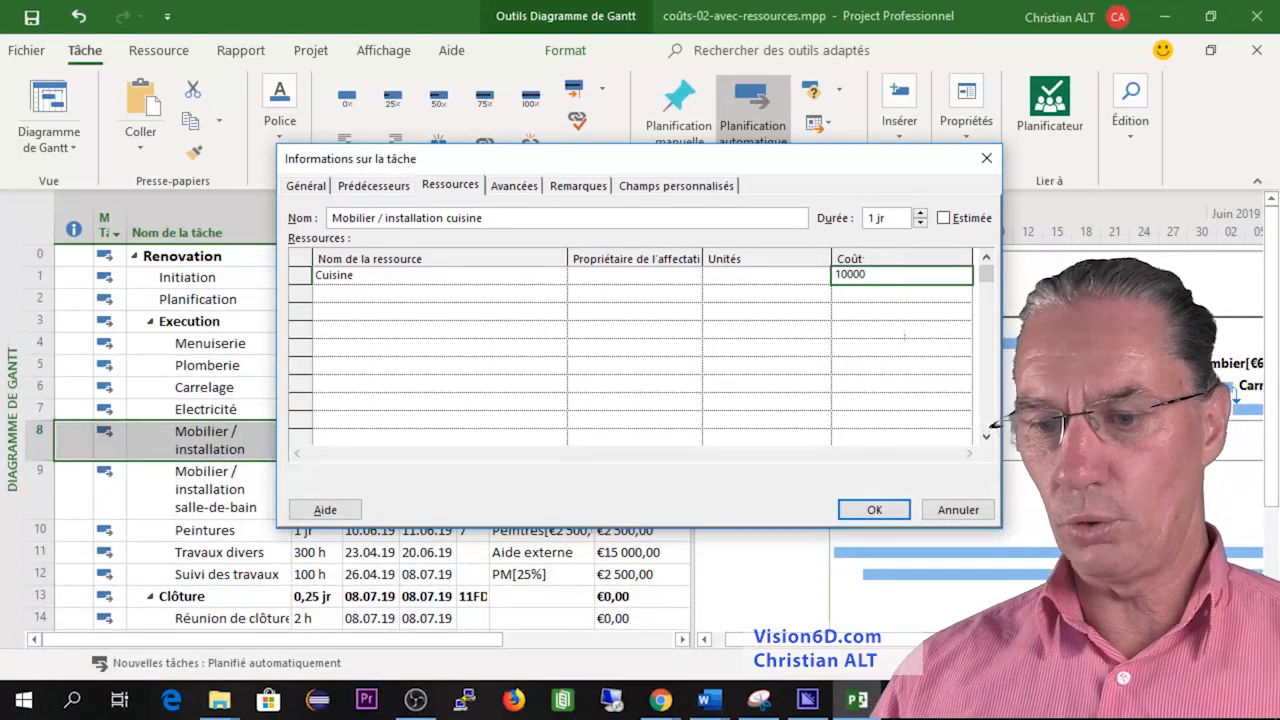
key("Escape")
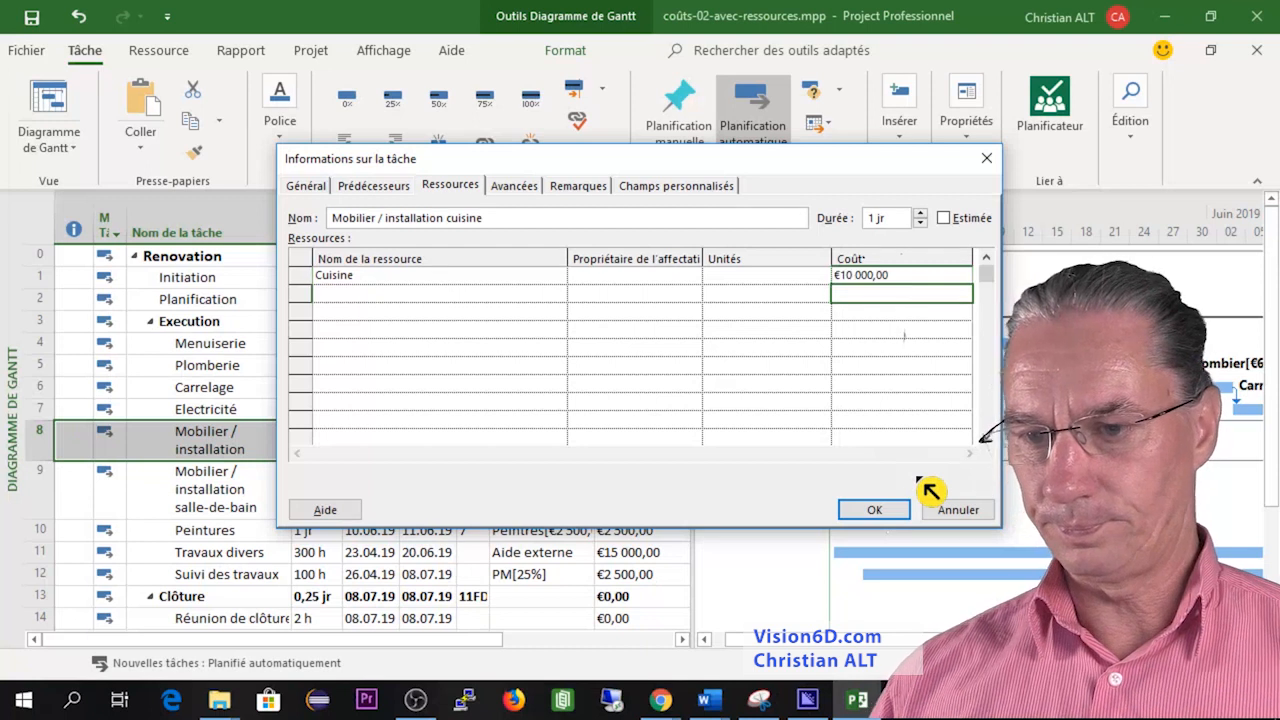
left_click(904, 512)
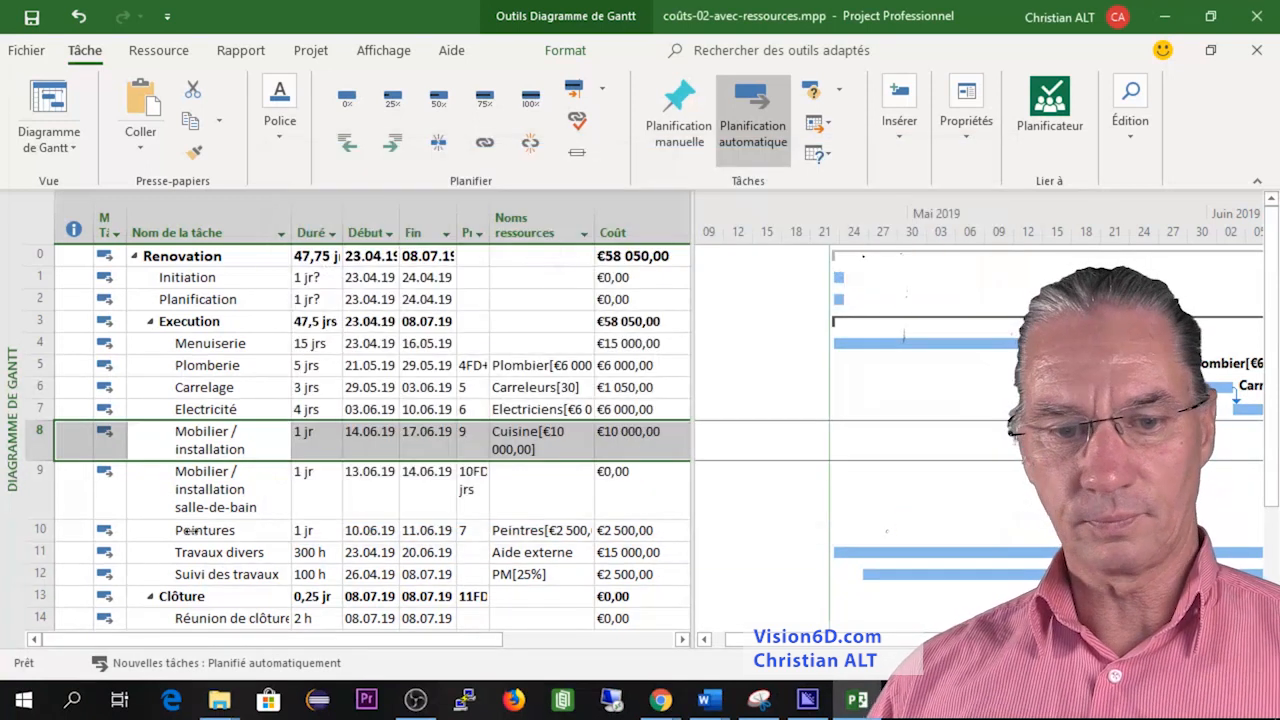
Assign the Salle-de-bain resource to the Mobilier / installation salle-de-bain task with a cost of 6000.
left_click(214, 500)
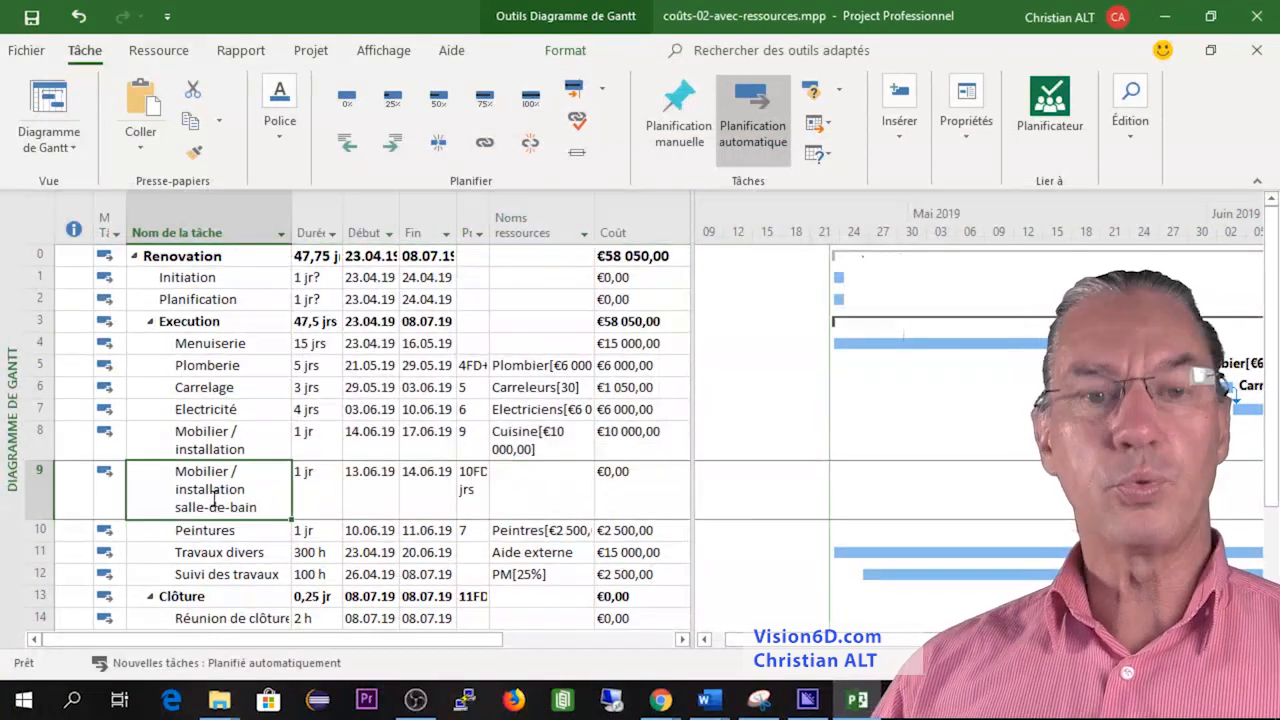
double_click(214, 500)
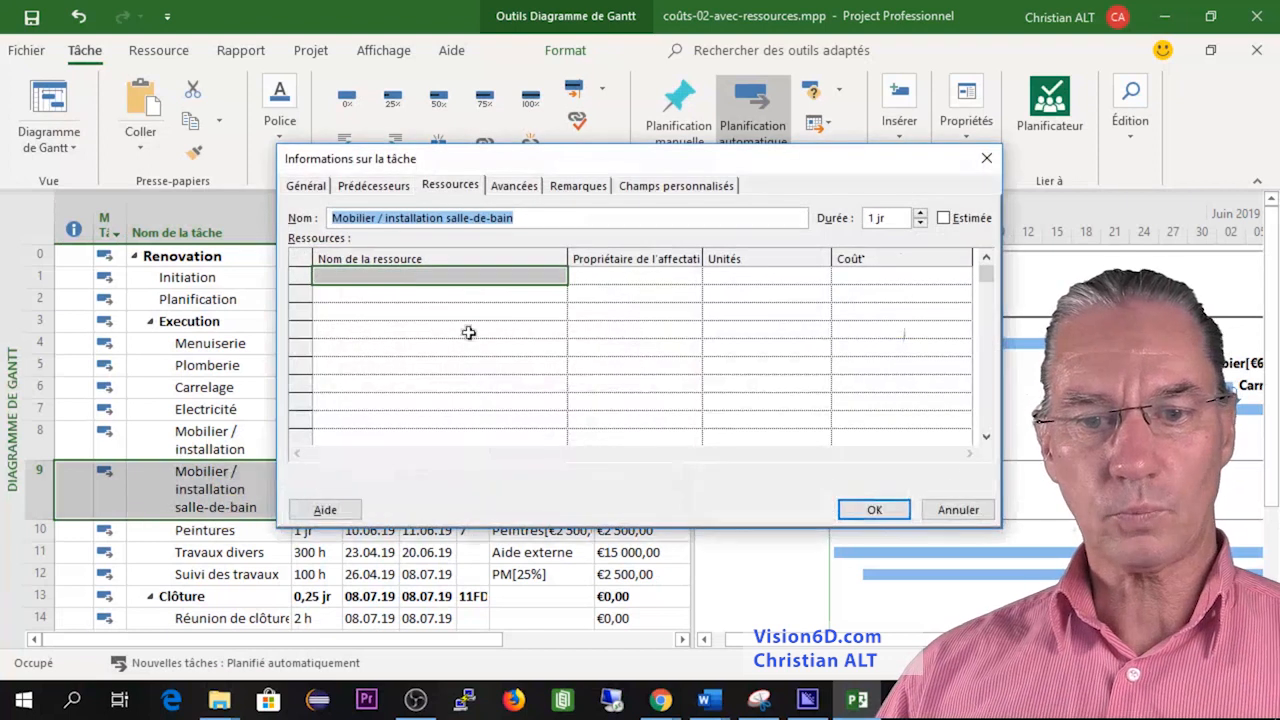
left_click(558, 276)
left_click(558, 276)
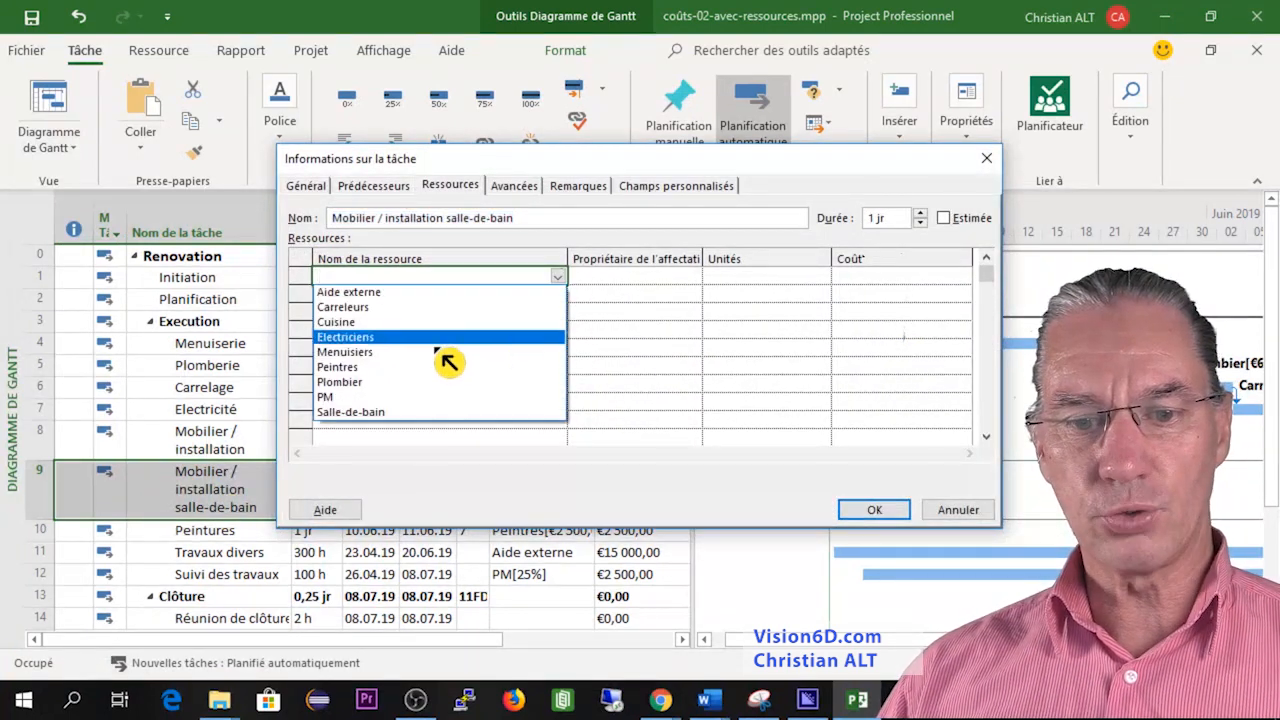
left_click(404, 413)
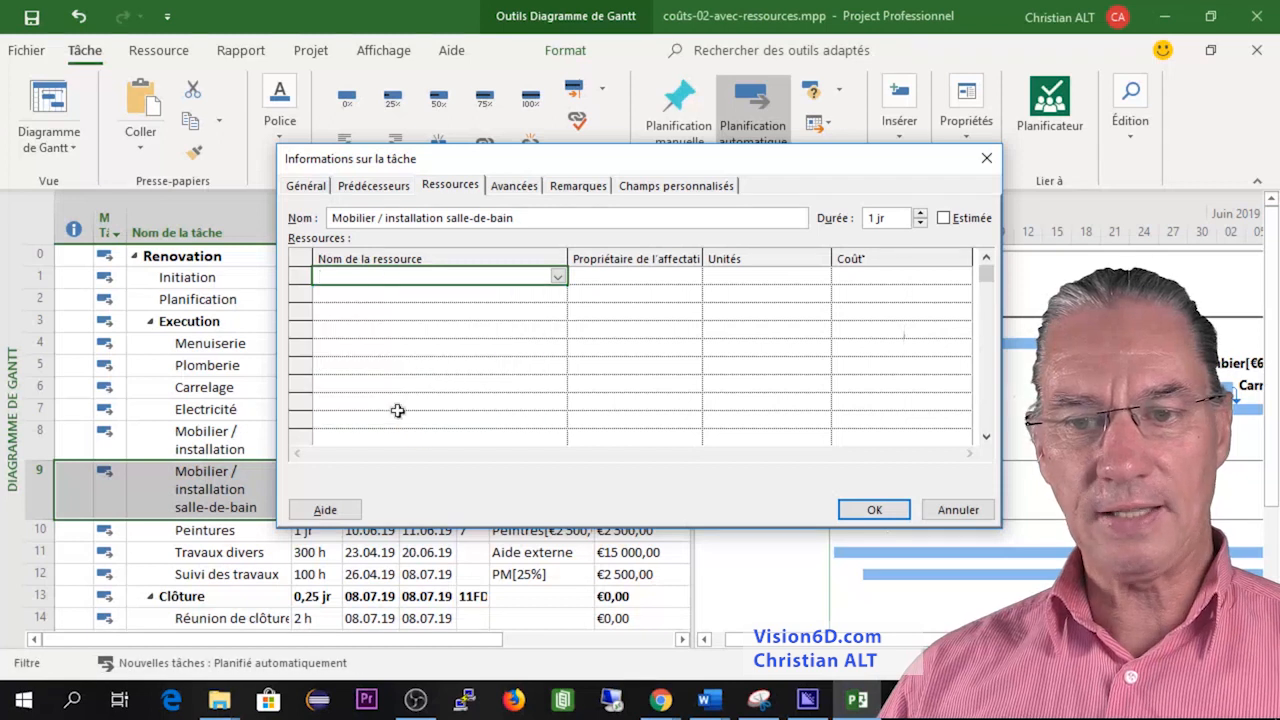
left_click(846, 279)
type("6")
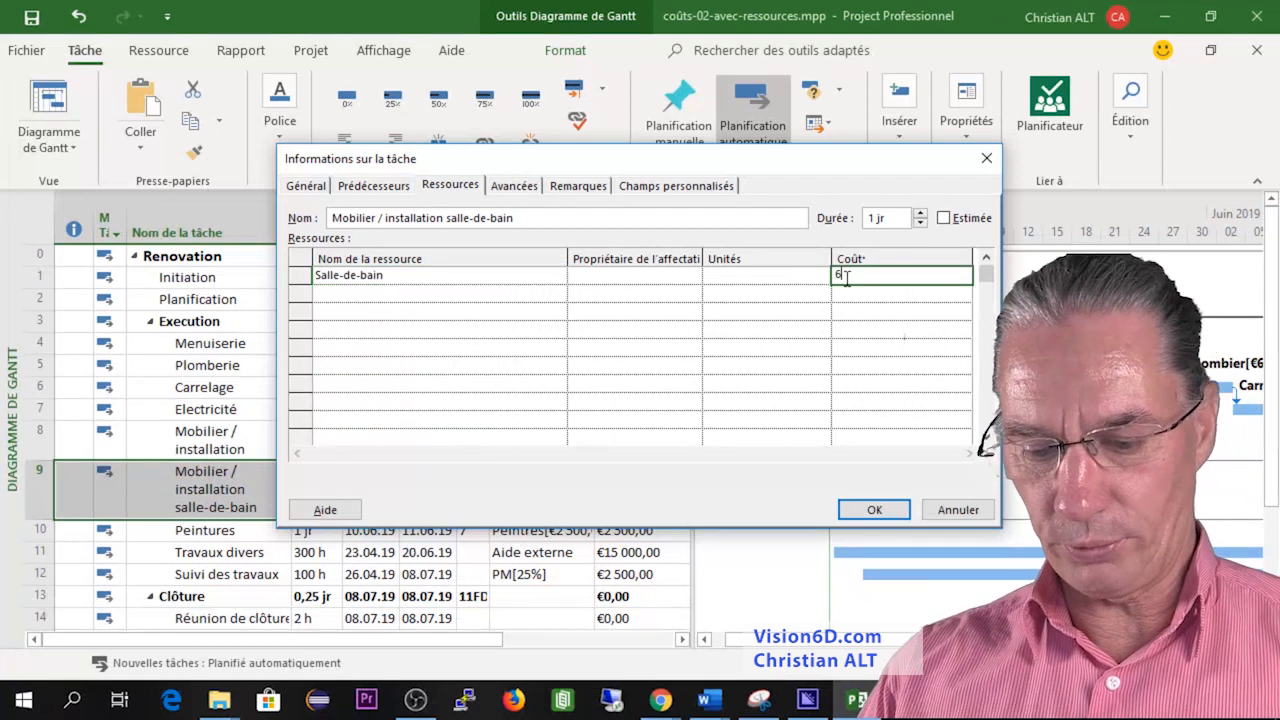
type("000")
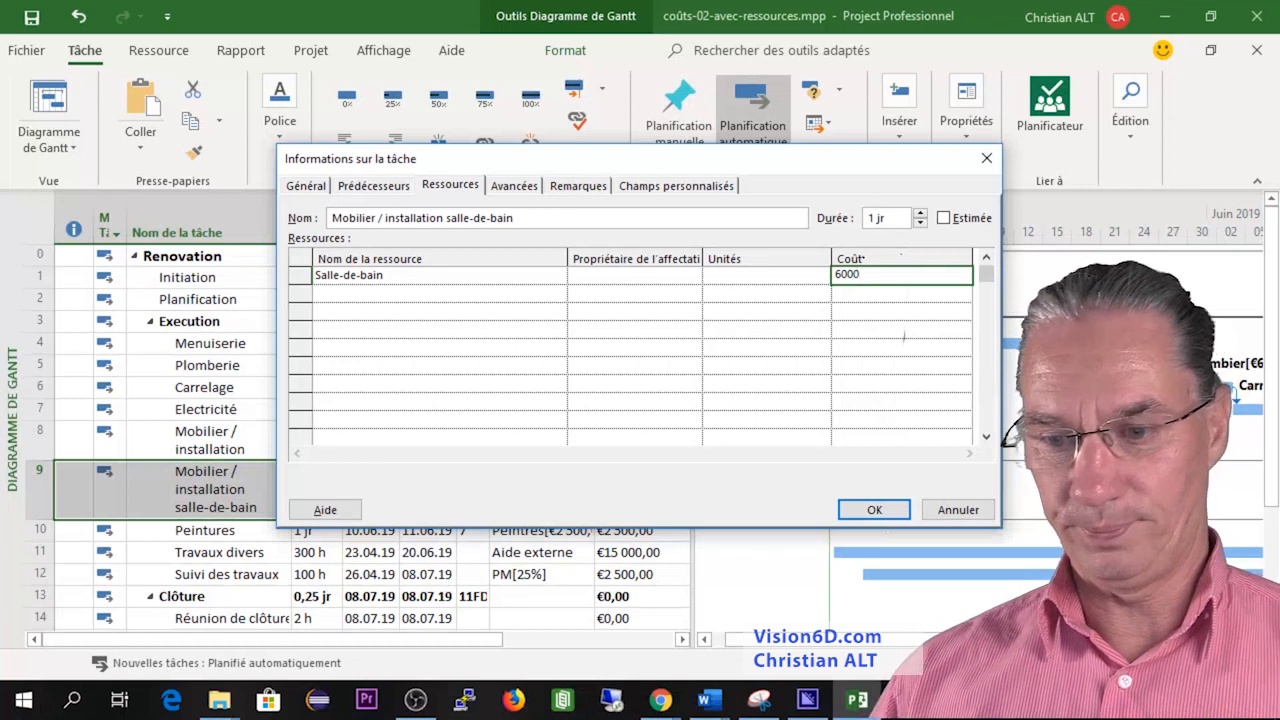
left_click(876, 511)
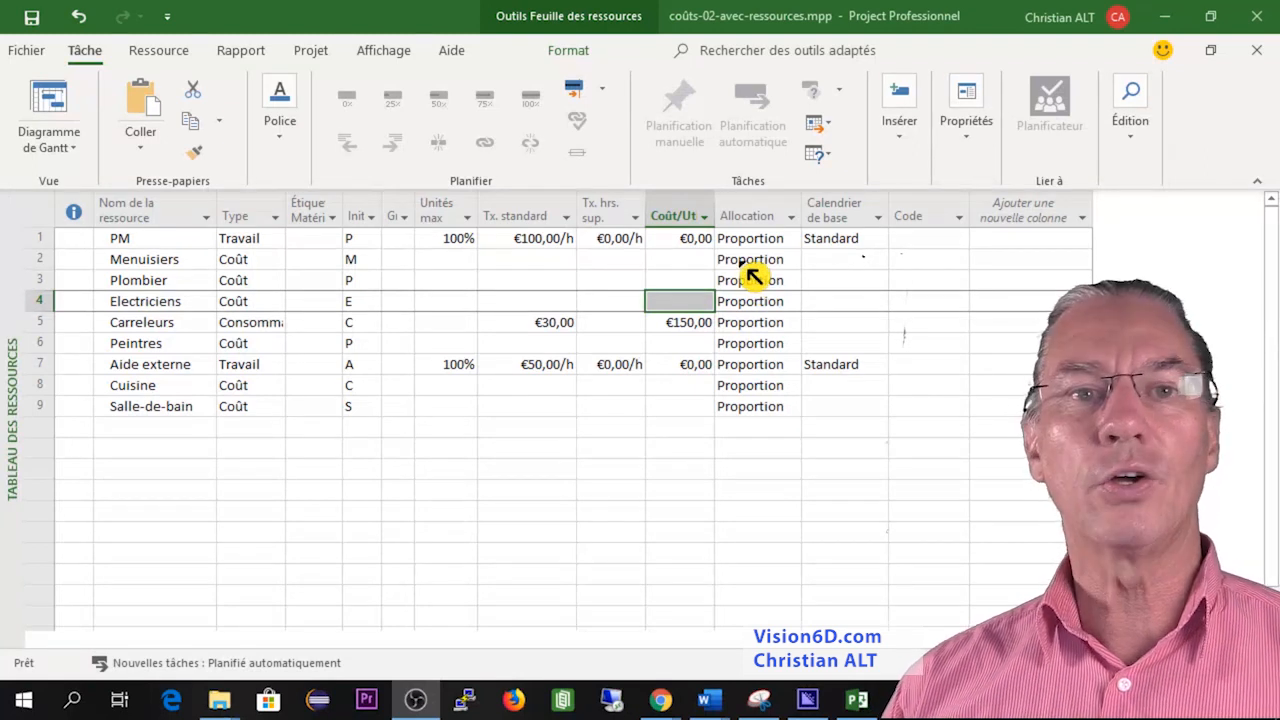
Set the cost allocation of the Menuisiers resource to Début in the resource sheet.
left_click(798, 264)
left_click(798, 264)
left_click(794, 260)
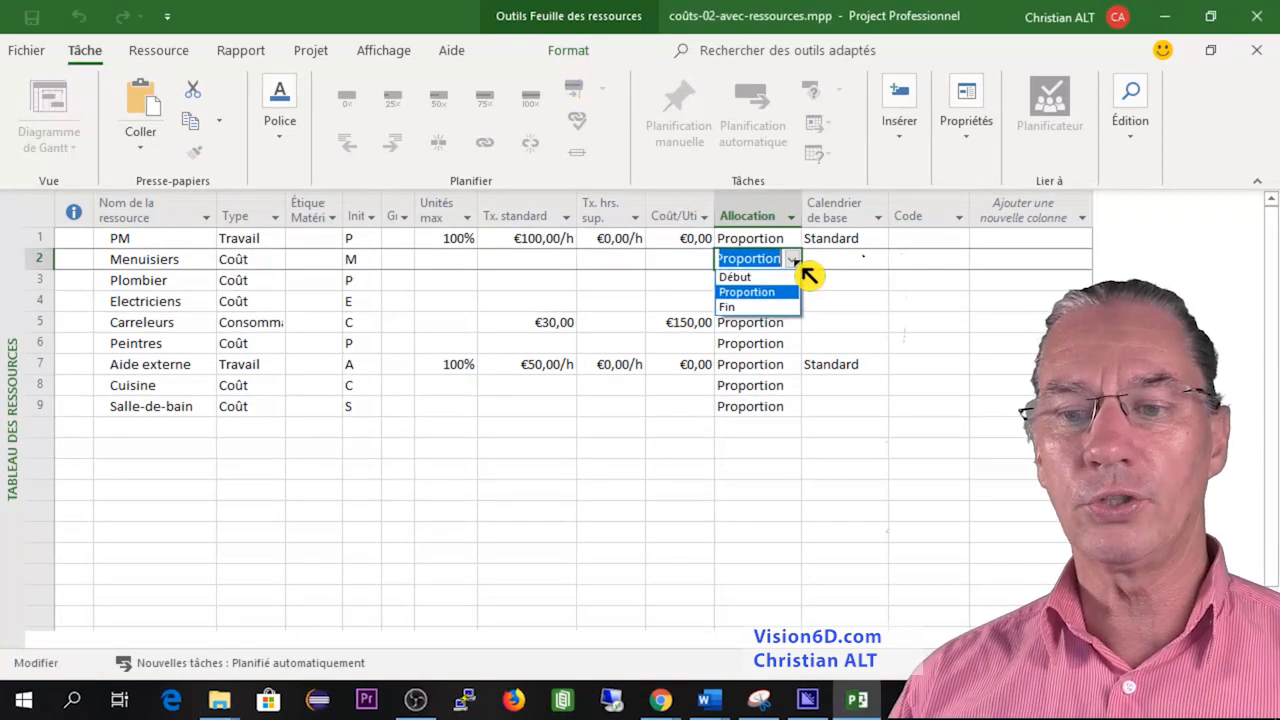
left_click(780, 278)
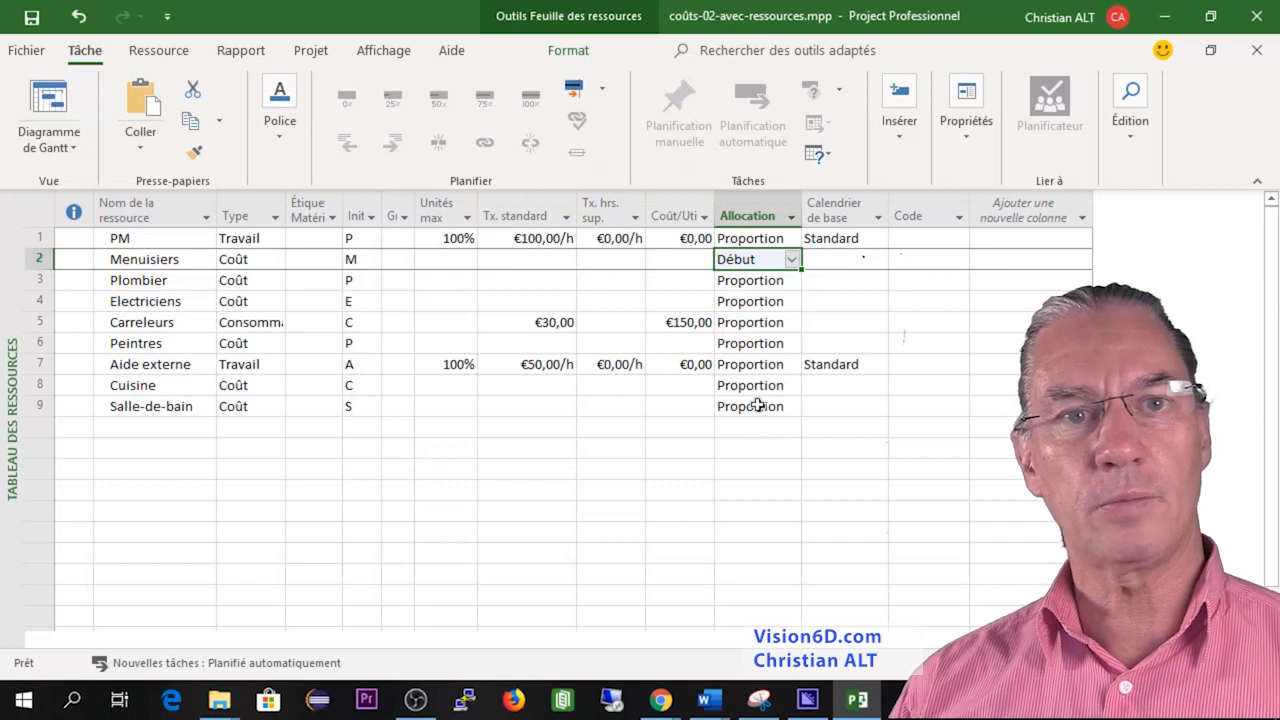
Change the cost allocation of the Menuisiers resource to Fin.
left_click(795, 262)
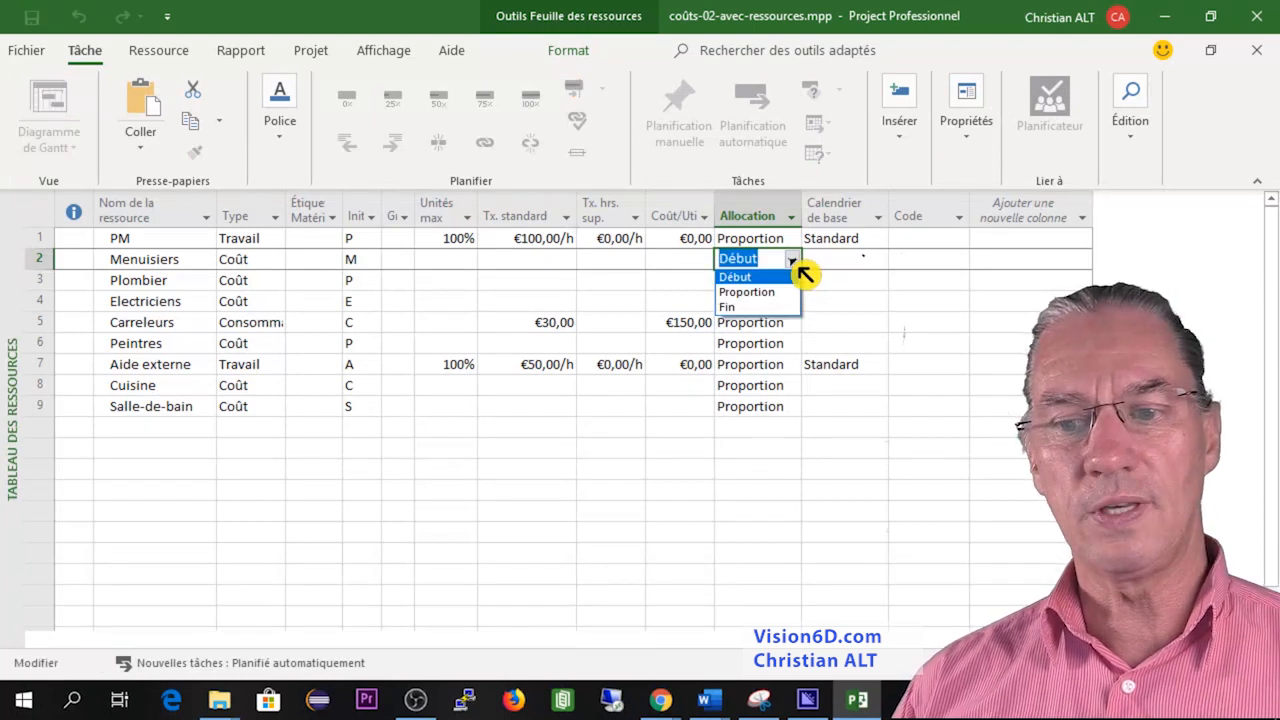
left_click(760, 307)
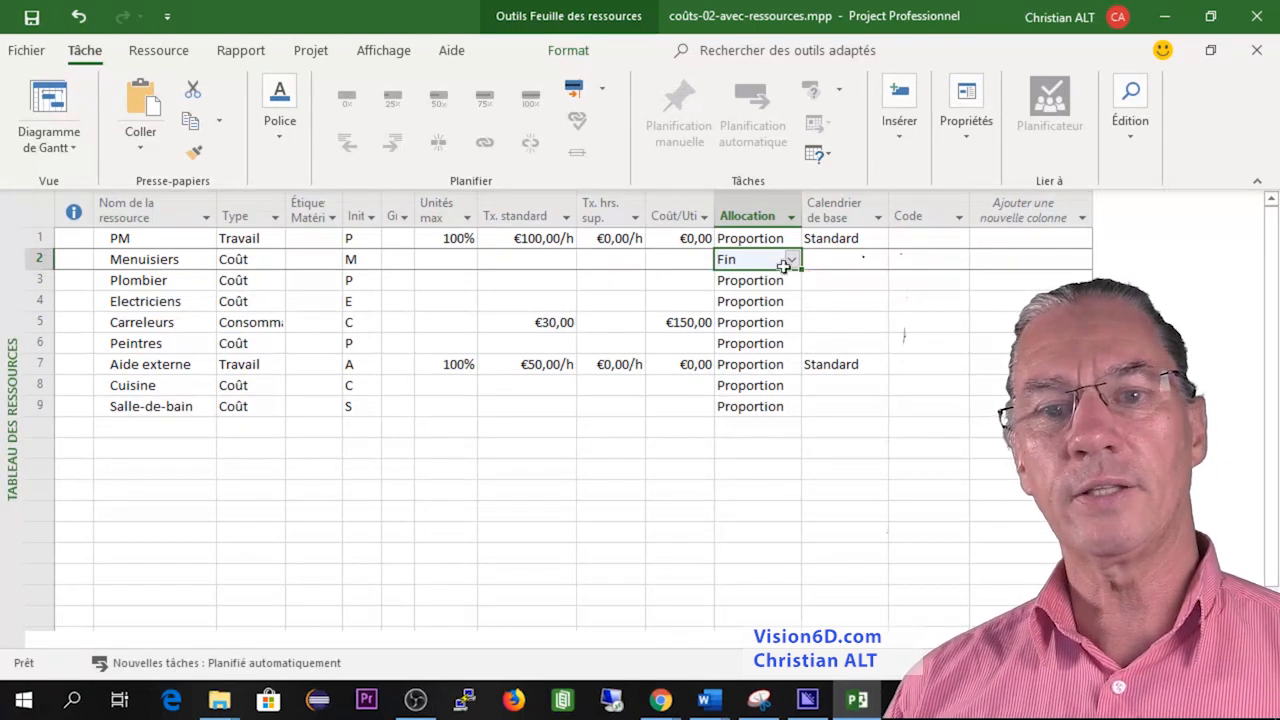
mouse_move(766, 215)
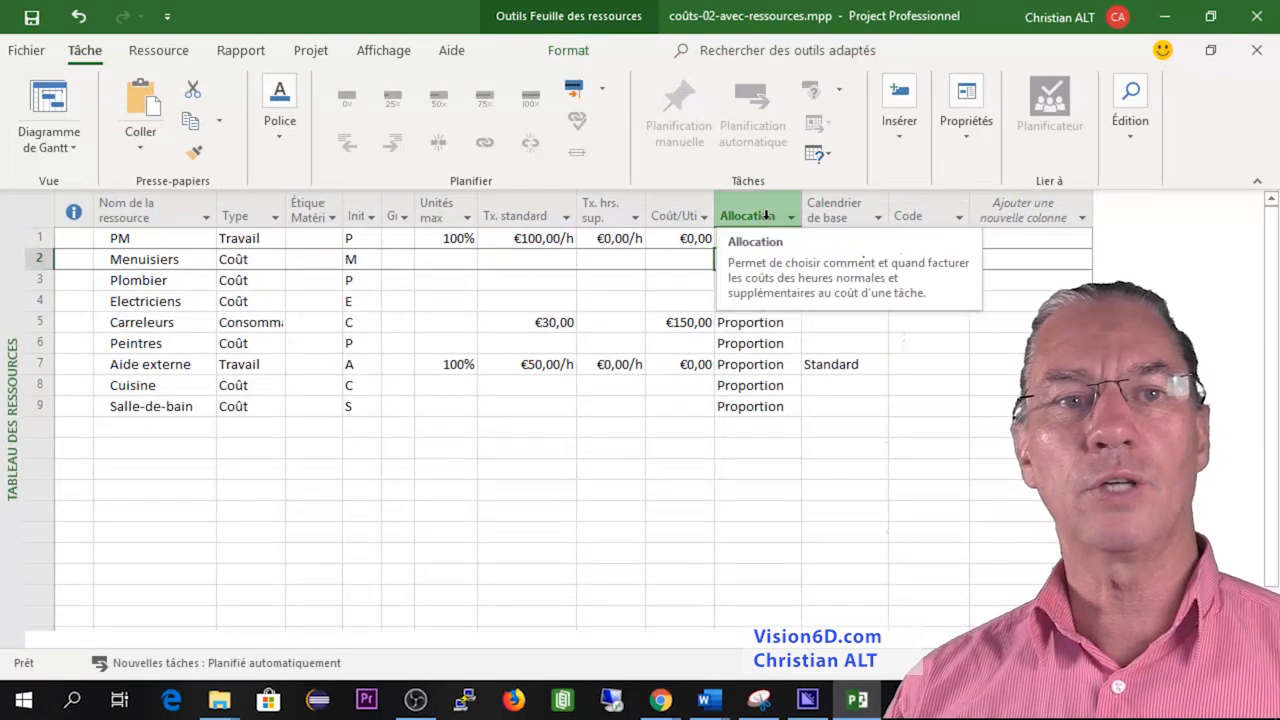